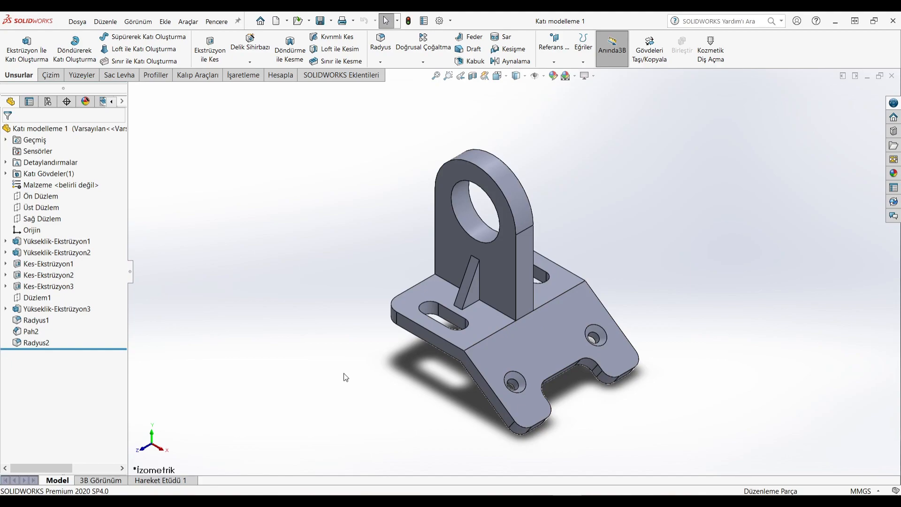
- Create a new part document and select the Right Plane (Sağ Düzlem) for sketching
{"action": "left_click", "coordinate": [272, 23]}
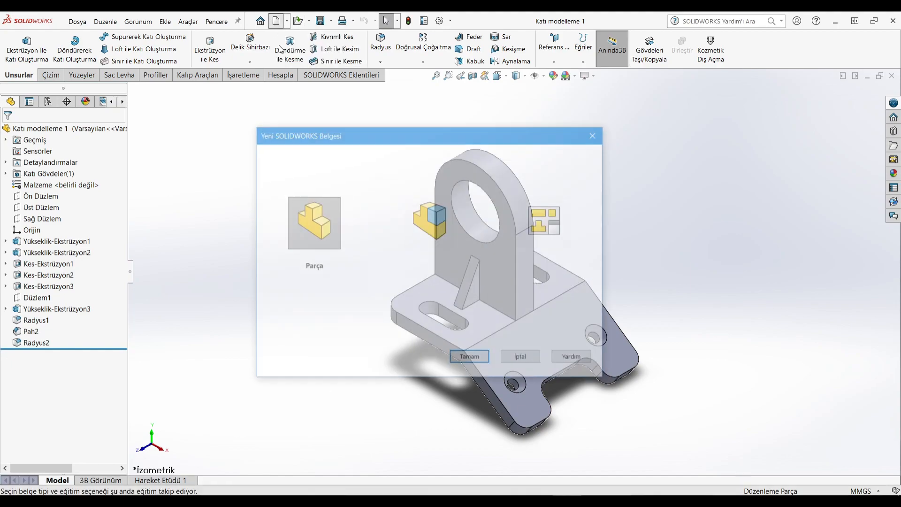
{"action": "left_click", "coordinate": [467, 359]}
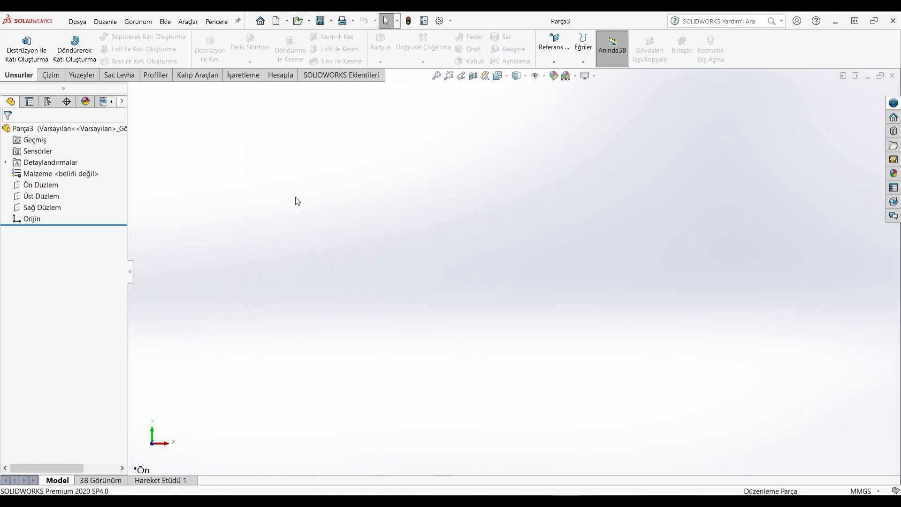
{"action": "left_click", "coordinate": [53, 207]}
{"action": "left_click", "coordinate": [60, 192]}
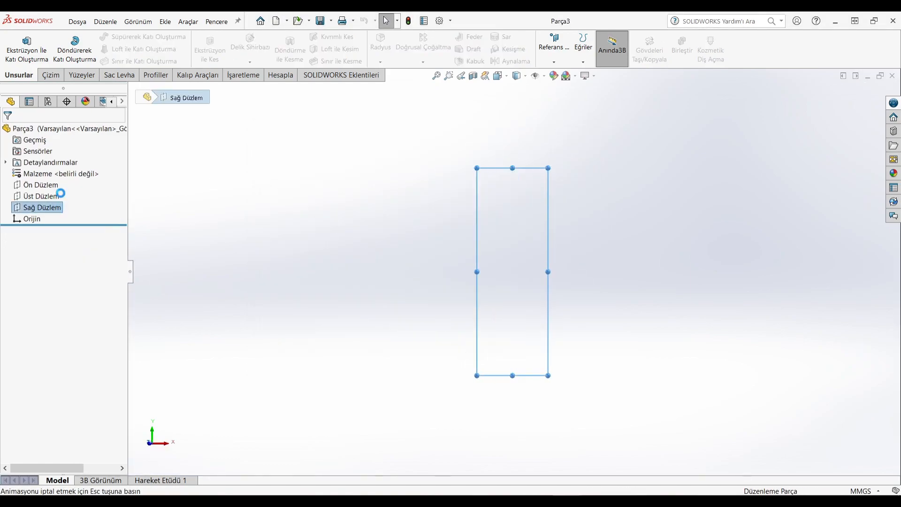
- Draw a closed bent-plate profile from the origin: a horizontal leg about 65 mm long and a downward-sloping leg about 70 mm long
{"action": "left_click", "coordinate": [93, 39]}
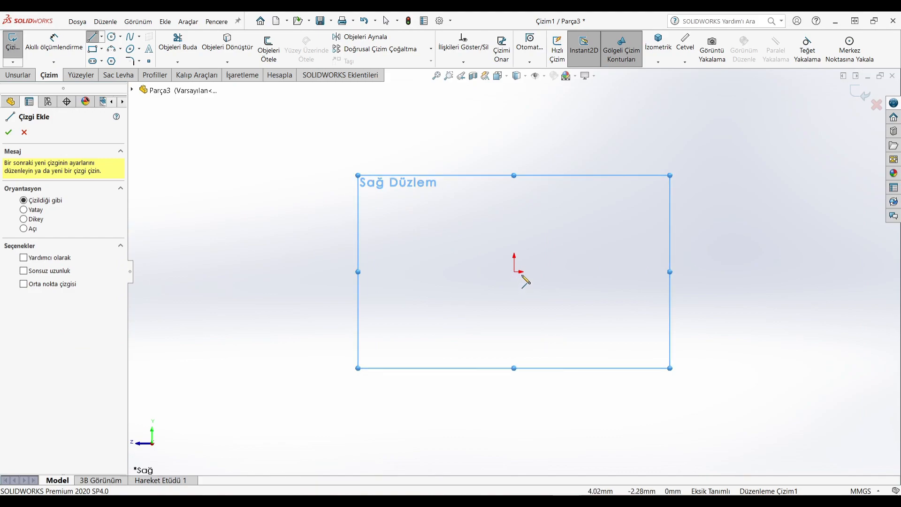
{"action": "left_click_drag", "start_coordinate": [513, 271], "coordinate": [627, 271]}
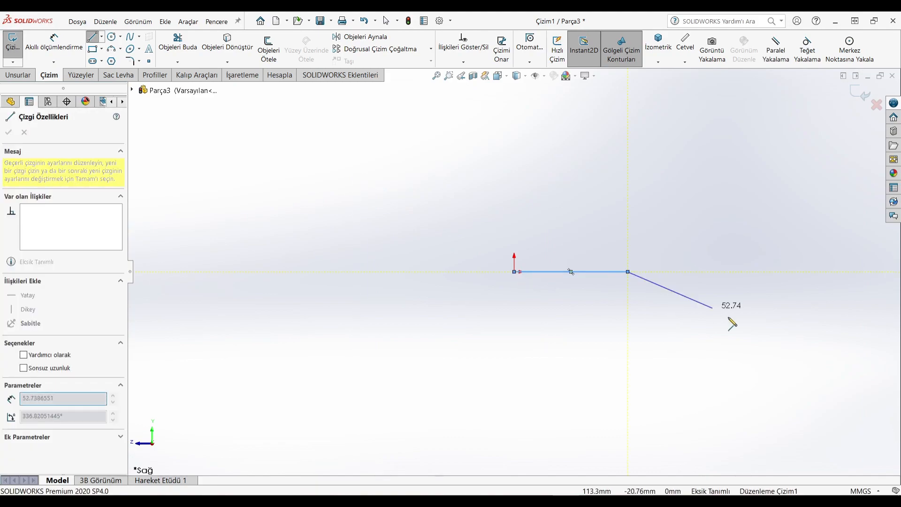
{"action": "left_click", "coordinate": [733, 355]}
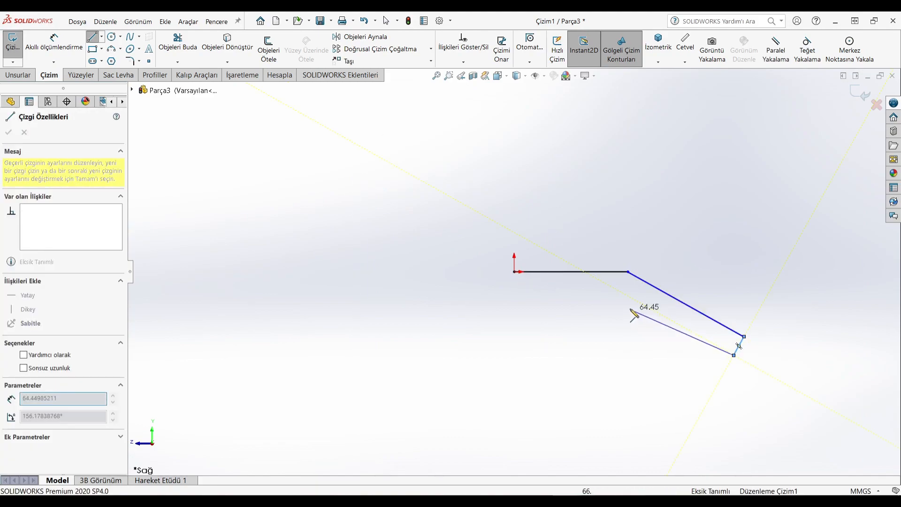
{"action": "left_click", "coordinate": [628, 295]}
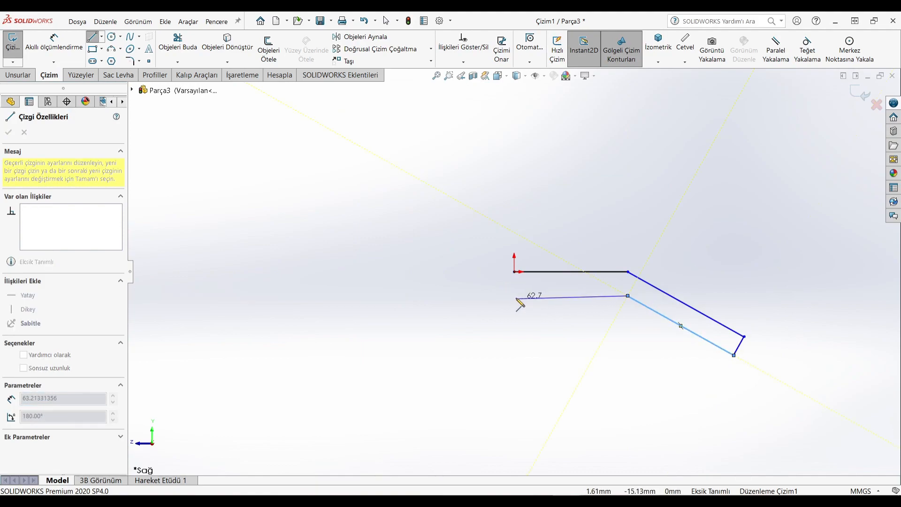
{"action": "left_click", "coordinate": [514, 296]}
{"action": "left_click", "coordinate": [514, 272]}
- Dimension the profile's upper edges, setting the horizontal line to 60 mm and the sloped line to 53 mm
{"action": "left_click", "coordinate": [37, 49]}
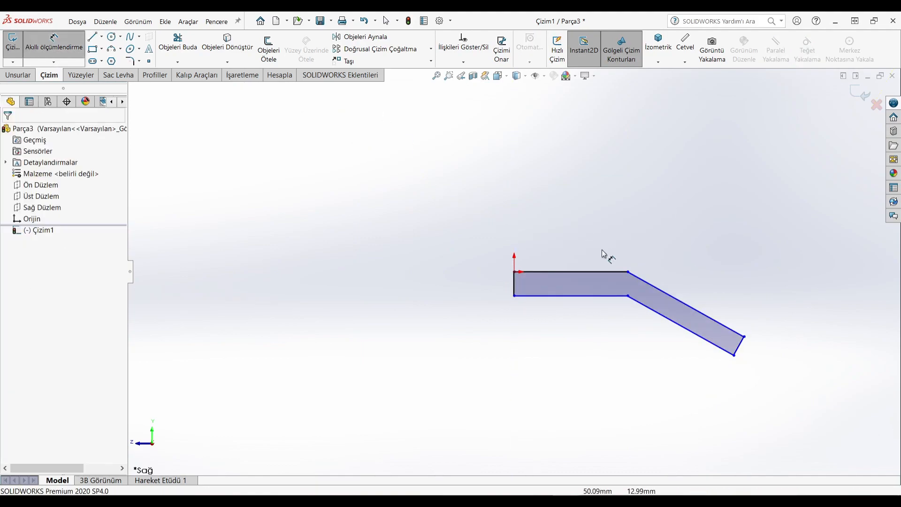
{"action": "left_click", "coordinate": [588, 272]}
{"action": "left_click", "coordinate": [581, 248]}
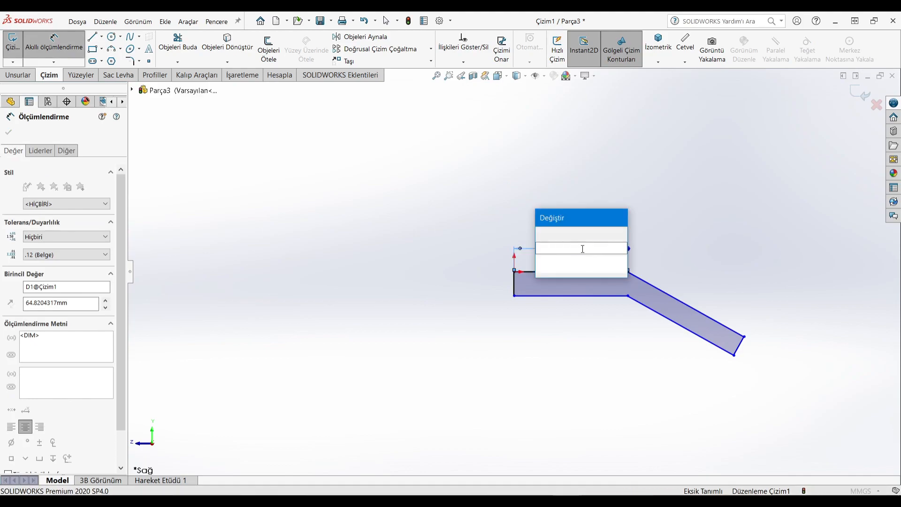
{"action": "type", "text": "60"}
{"action": "key", "text": "Return"}
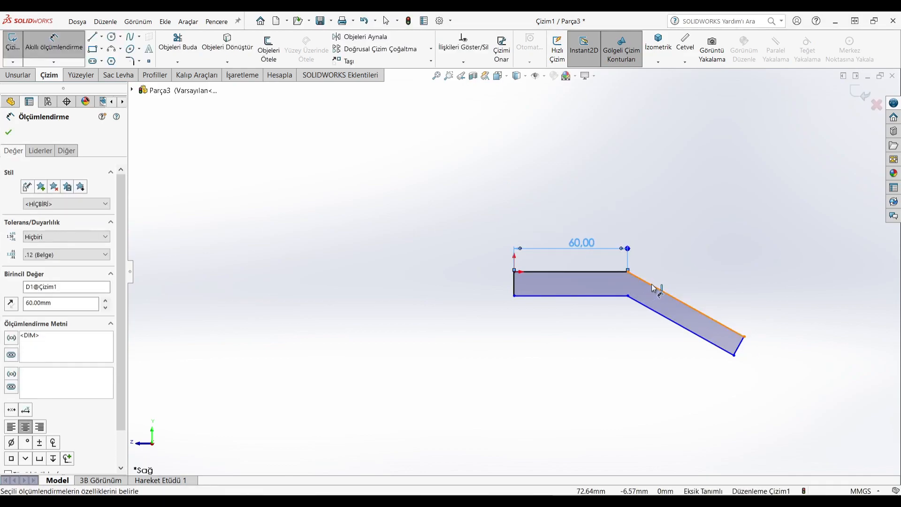
{"action": "left_click", "coordinate": [658, 288]}
{"action": "left_click", "coordinate": [680, 280]}
{"action": "type", "text": "53"}
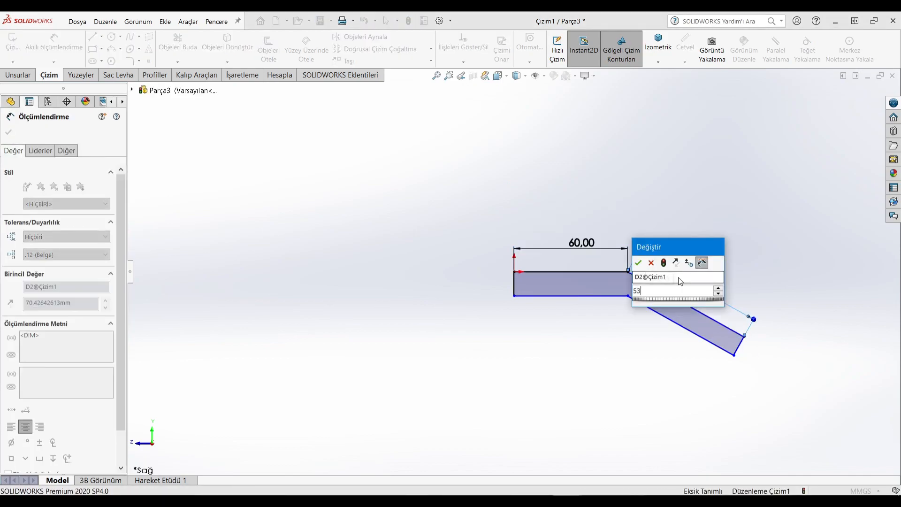
{"action": "key", "text": "Return"}
- Dimension both end edges of the bent profile to a thickness of 8 mm
{"action": "left_click", "coordinate": [513, 284]}
{"action": "left_click", "coordinate": [492, 278]}
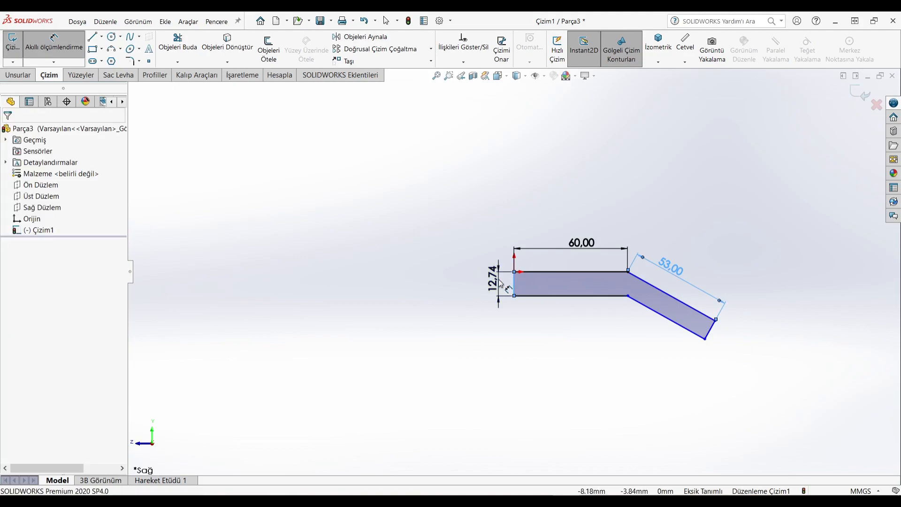
{"action": "type", "text": "8"}
{"action": "key", "text": "Return"}
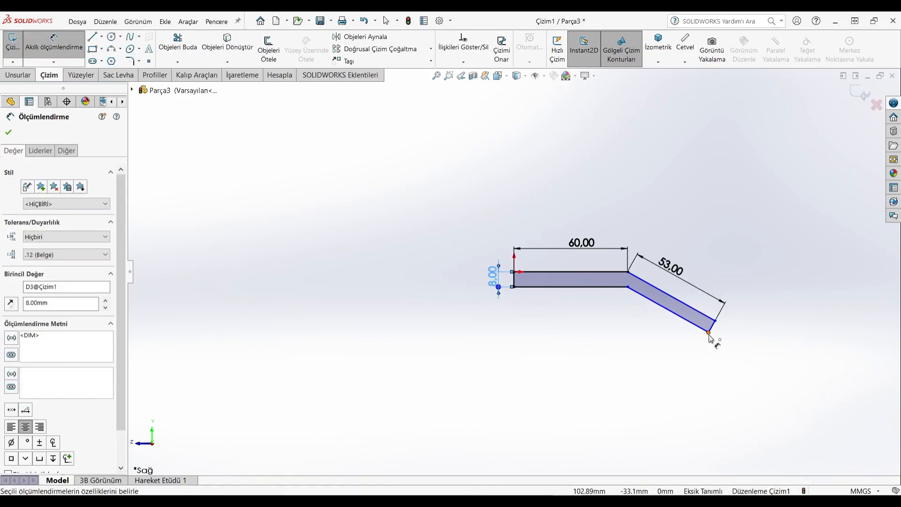
{"action": "left_click", "coordinate": [713, 330]}
{"action": "left_click", "coordinate": [725, 346]}
{"action": "key", "text": "Return"}
- Dimension the angle between the horizontal and sloped upper lines to 145°
{"action": "left_click", "coordinate": [610, 272]}
{"action": "left_click", "coordinate": [643, 281]}
{"action": "left_click", "coordinate": [623, 305]}
{"action": "type", "text": "145"}
{"action": "key", "text": "Return"}
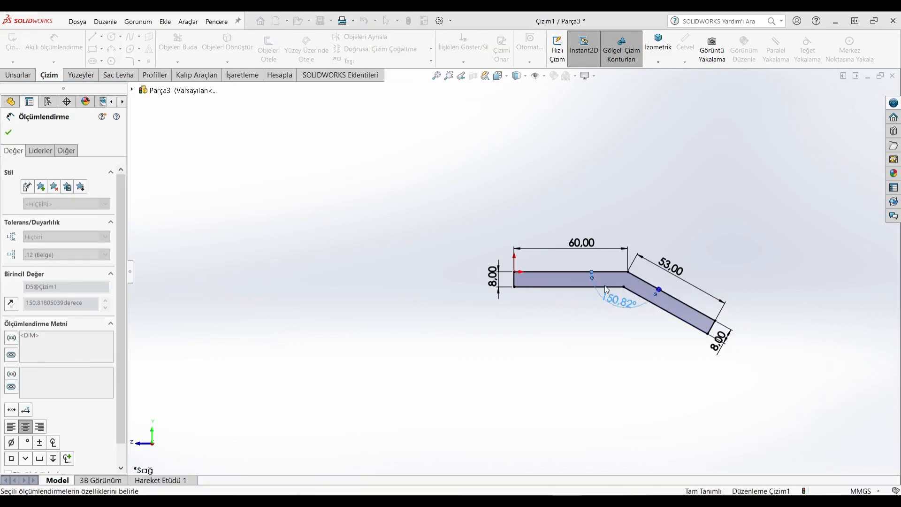
- Extrude the bent profile 90 mm as a boss with the Mid Plane (Orta Düzlem) end condition
{"action": "left_click", "coordinate": [21, 76]}
{"action": "left_click", "coordinate": [23, 55]}
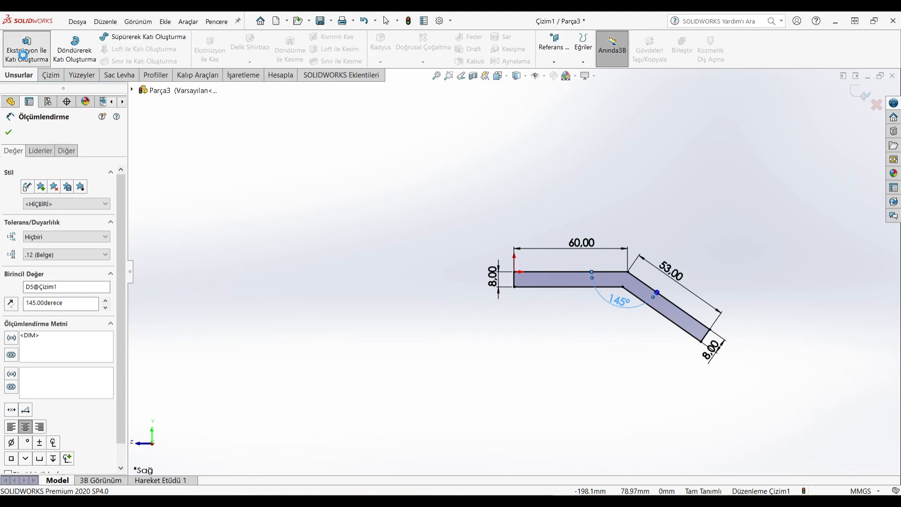
{"action": "left_click", "coordinate": [48, 196]}
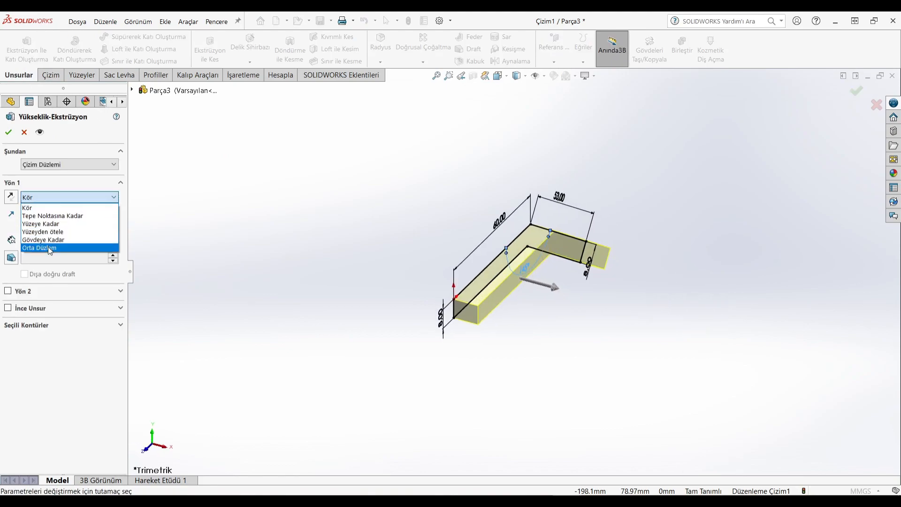
{"action": "left_click", "coordinate": [48, 245]}
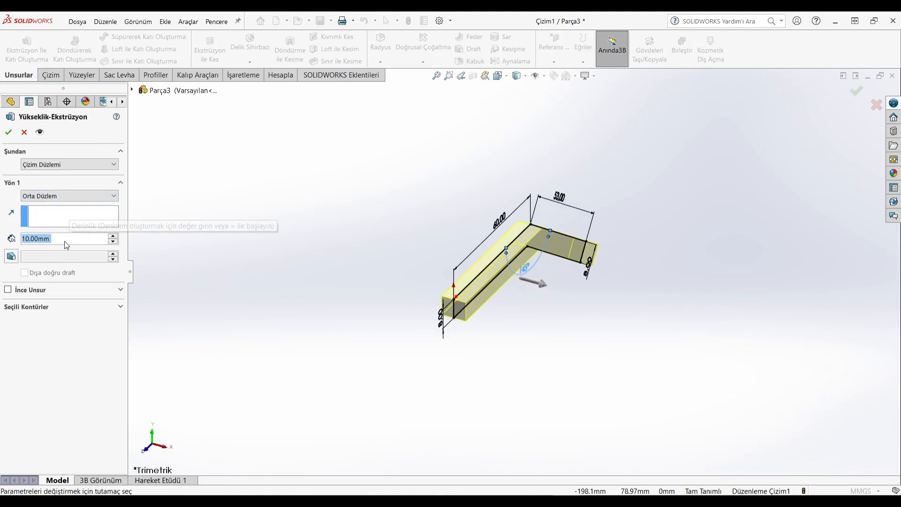
{"action": "type", "text": "90"}
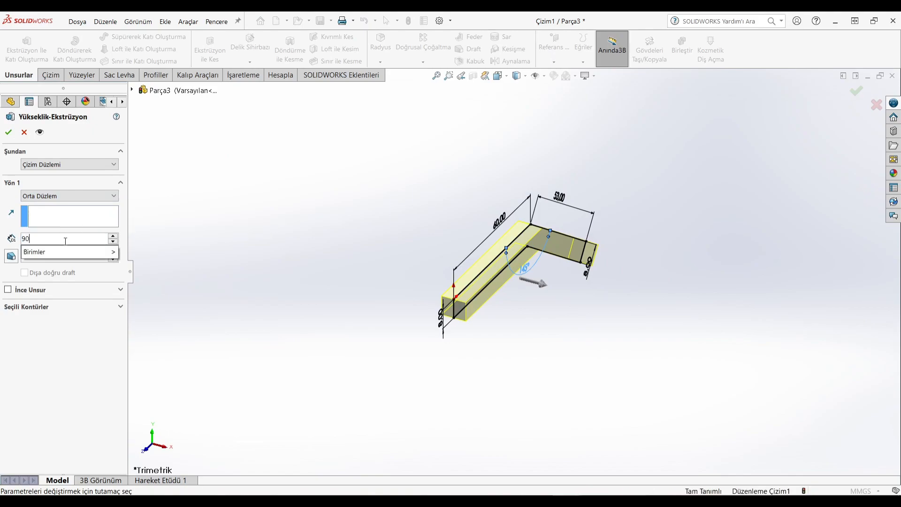
{"action": "key", "text": "Return"}
{"action": "left_click", "coordinate": [5, 132]}
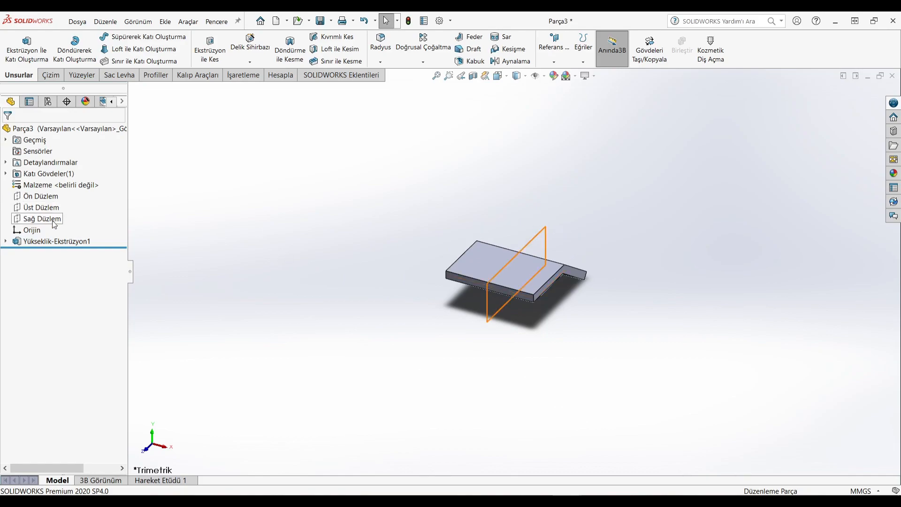
- Start a new line sketch on the Right Plane, using the solid's side profile as reference
{"action": "middle_click_drag", "start_coordinate": [159, 194], "coordinate": [479, 321]}
{"action": "middle_click_drag", "start_coordinate": [589, 208], "coordinate": [283, 199]}
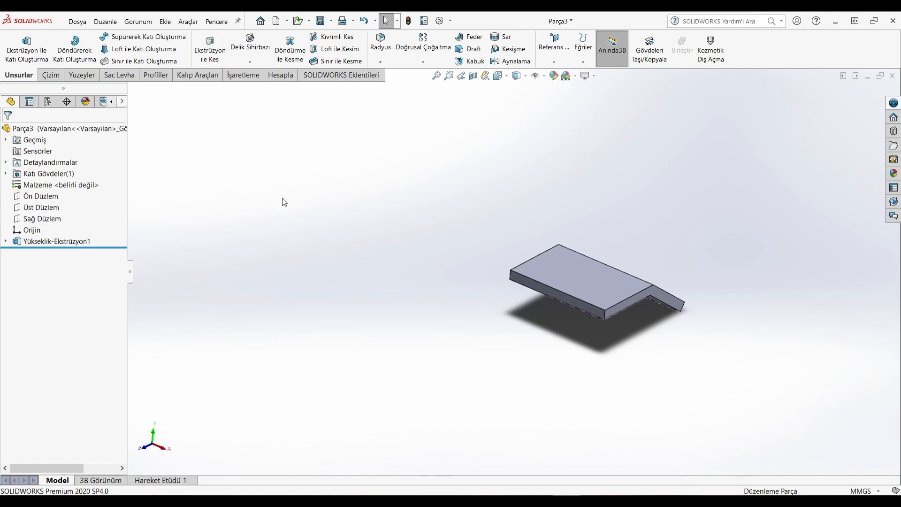
{"action": "left_click", "coordinate": [44, 219]}
{"action": "left_click", "coordinate": [498, 75]}
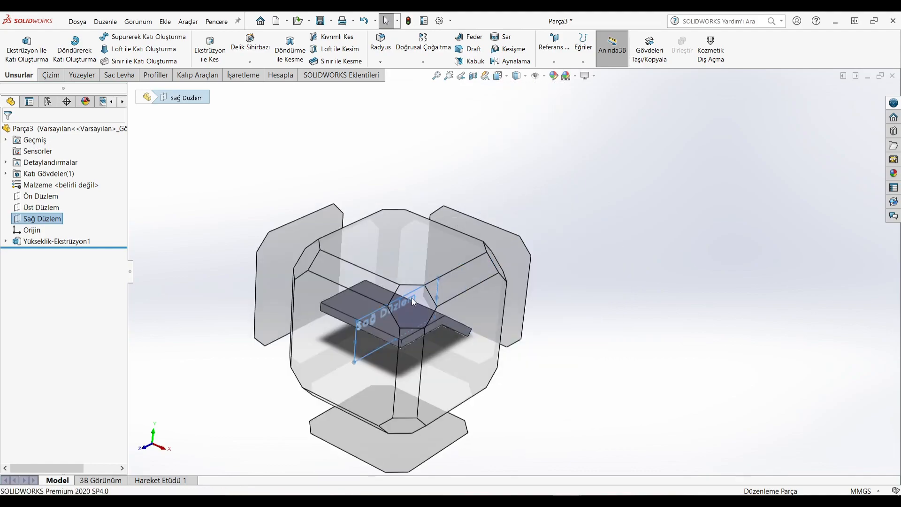
{"action": "left_click", "coordinate": [414, 302]}
{"action": "right_click", "coordinate": [37, 220]}
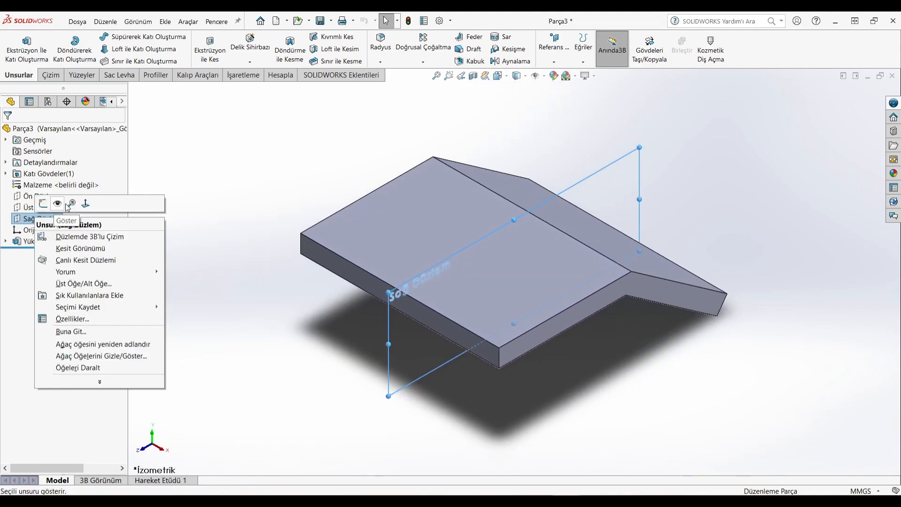
{"action": "left_click", "coordinate": [69, 204]}
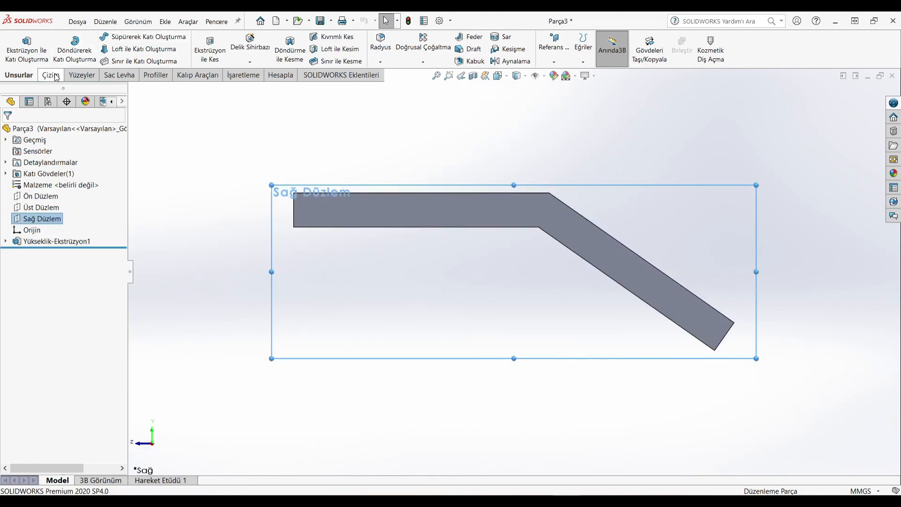
{"action": "left_click", "coordinate": [55, 76]}
{"action": "left_click", "coordinate": [93, 36]}
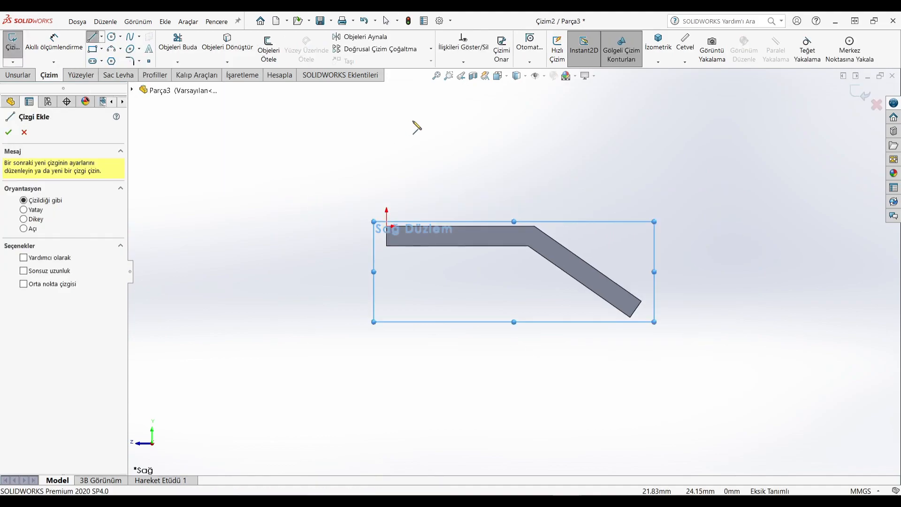
- Draw three lines forming an open-bottomed rectangle about 46 mm high over the plate's horizontal leg, from the origin to the bend corner
{"action": "scroll", "coordinate": [519, 136], "scroll_direction": "down", "scroll_amount": 2}
{"action": "scroll", "coordinate": [337, 245], "scroll_direction": "down", "scroll_amount": 1}
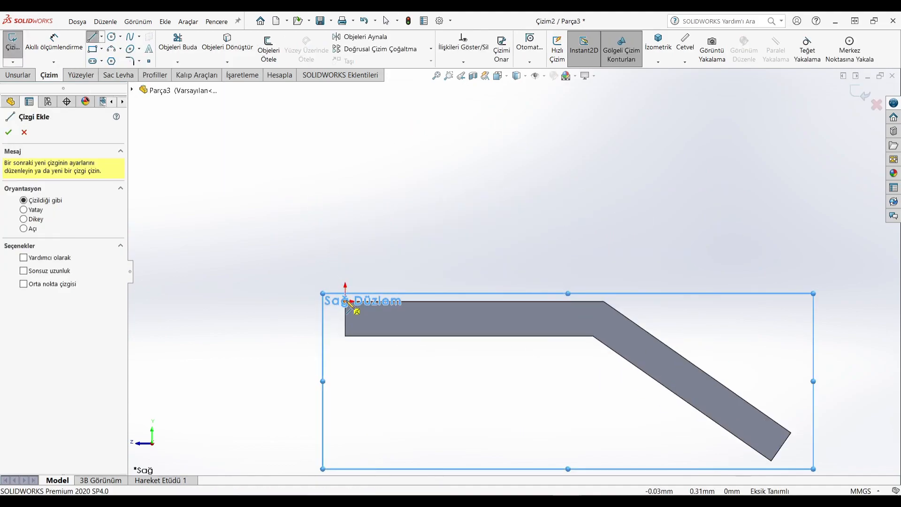
{"action": "left_click", "coordinate": [346, 302]}
{"action": "left_click", "coordinate": [346, 101]}
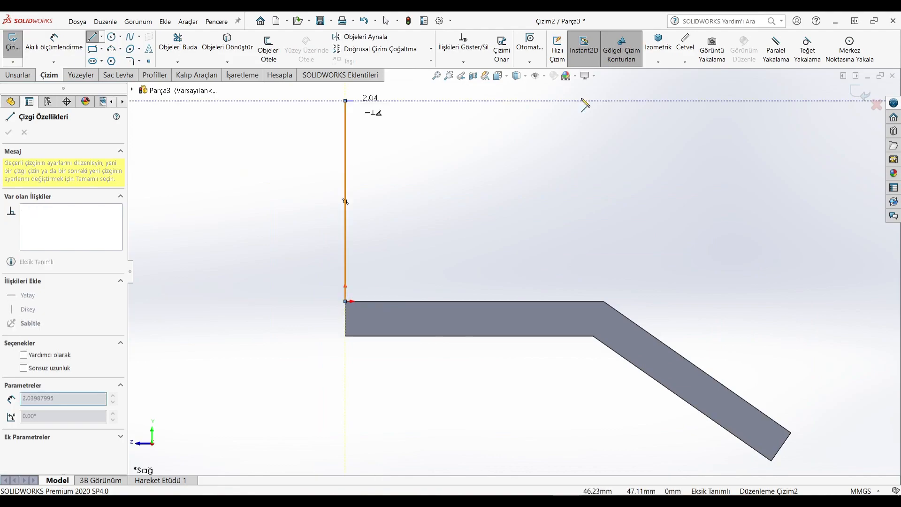
{"action": "left_click", "coordinate": [604, 100]}
{"action": "left_click", "coordinate": [604, 301]}
{"action": "right_click", "coordinate": [537, 239]}
{"action": "left_click", "coordinate": [553, 235]}
- Add a Vertical (Dikey) relation to the rectangle's side line that ends at the bend corner
{"action": "left_click", "coordinate": [600, 206]}
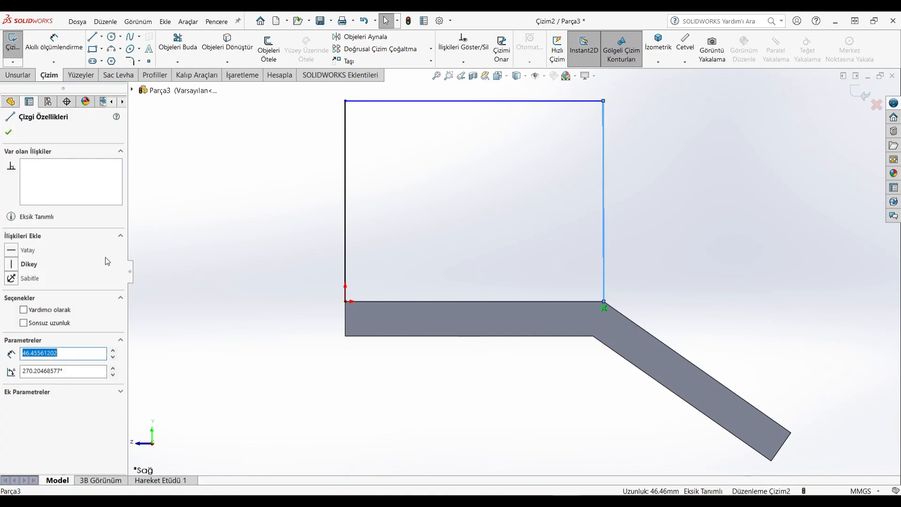
{"action": "left_click", "coordinate": [13, 263]}
{"action": "left_click", "coordinate": [259, 205]}
- Dimension the height of the vertical line at the origin to 50 mm
{"action": "scroll", "coordinate": [668, 149], "scroll_direction": "up", "scroll_amount": 4}
{"action": "scroll", "coordinate": [668, 148], "scroll_direction": "down", "scroll_amount": 1}
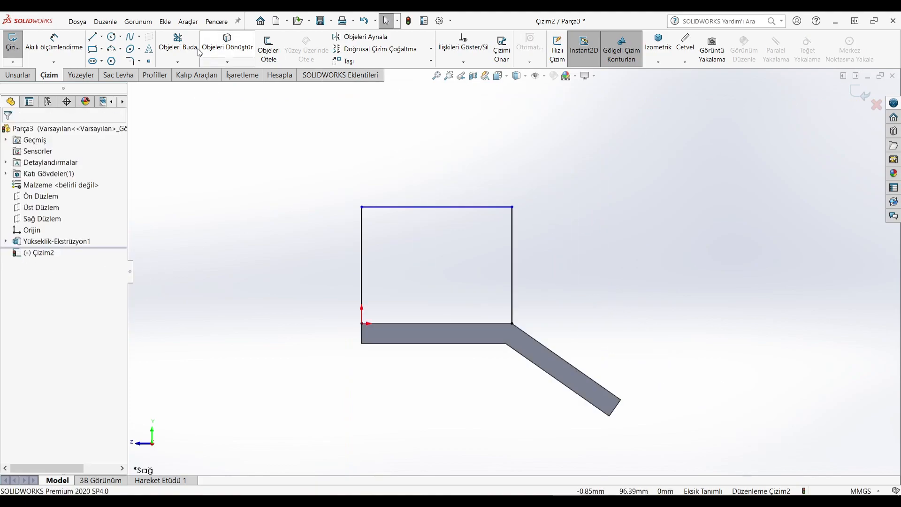
{"action": "left_click", "coordinate": [54, 45]}
{"action": "left_click", "coordinate": [361, 284]}
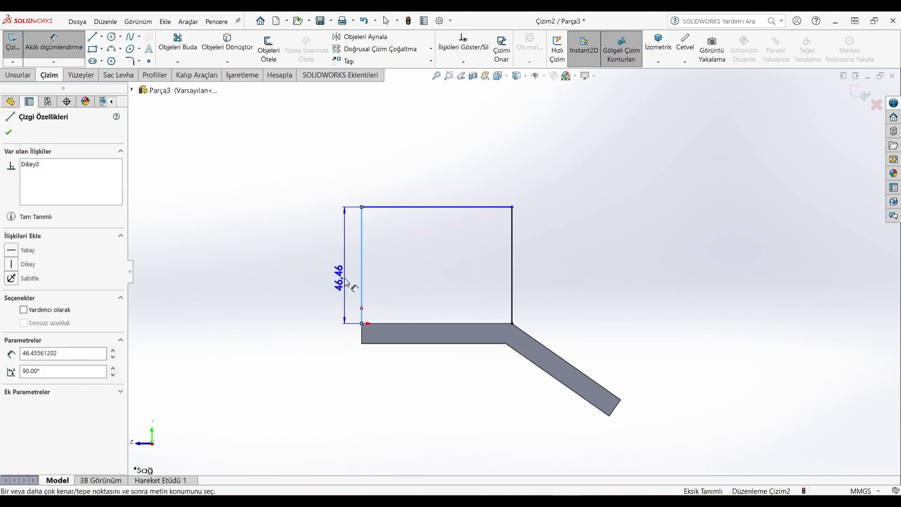
{"action": "left_click", "coordinate": [347, 283]}
{"action": "type", "text": "50"}
{"action": "key", "text": "Return"}
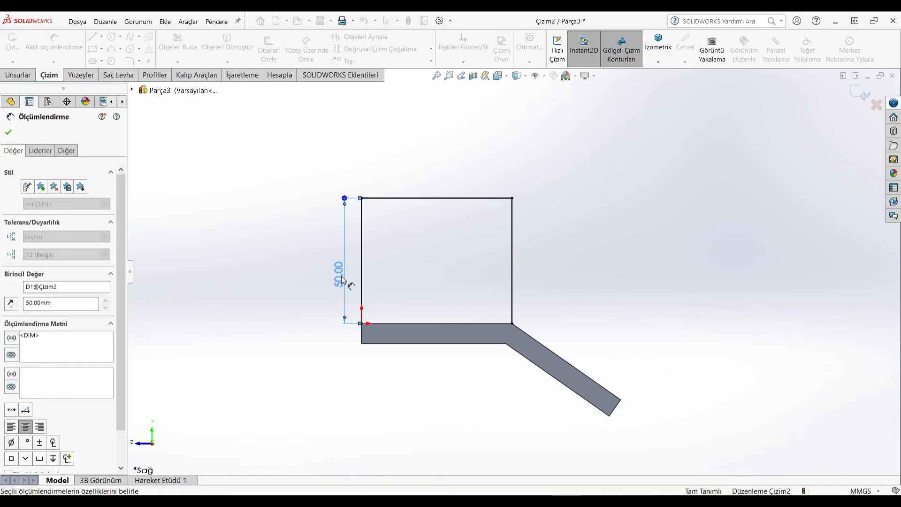
{"action": "right_click", "coordinate": [258, 210]}
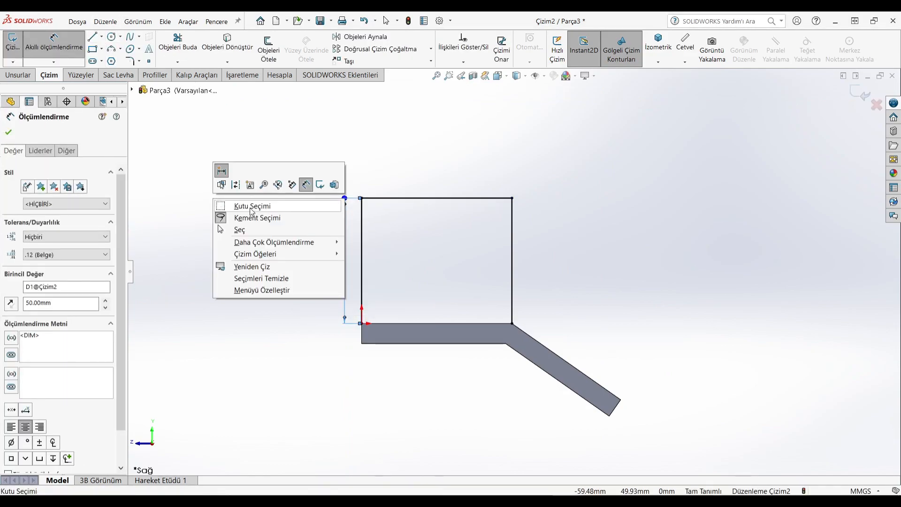
{"action": "left_click", "coordinate": [253, 205]}
- Convert the upper horizontal line to construction geometry and draw a circle centred on its midpoint, reaching the line's endpoint
{"action": "left_click", "coordinate": [397, 197]}
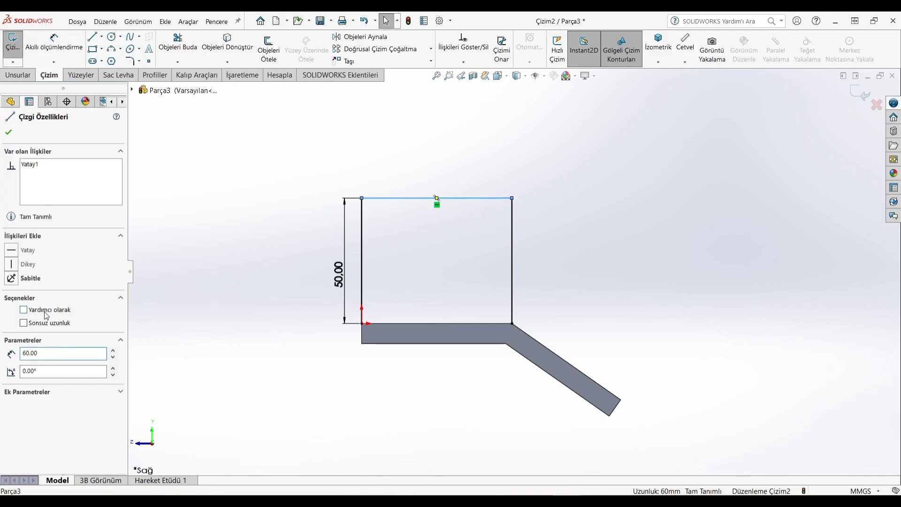
{"action": "left_click", "coordinate": [436, 198]}
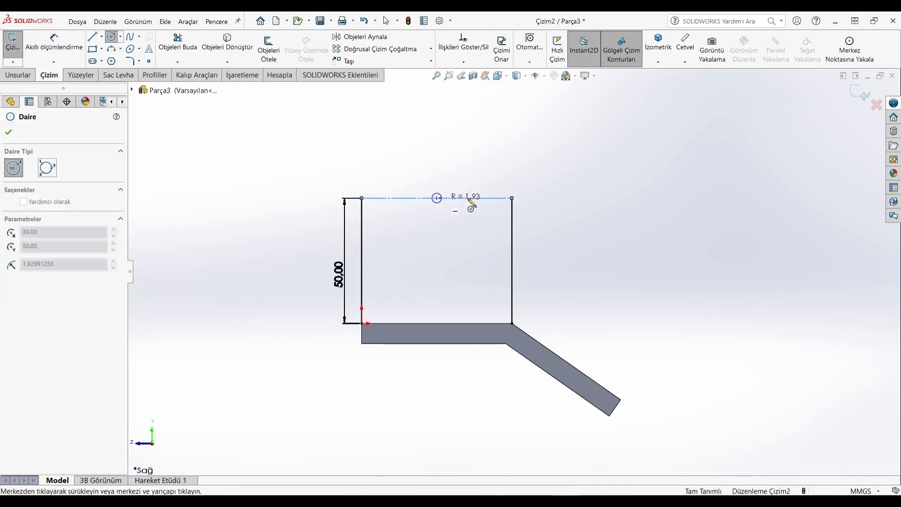
{"action": "left_click", "coordinate": [512, 198]}
- Draw a smaller circle concentric with the large one and set its diameter to 36 mm
{"action": "left_click", "coordinate": [436, 198]}
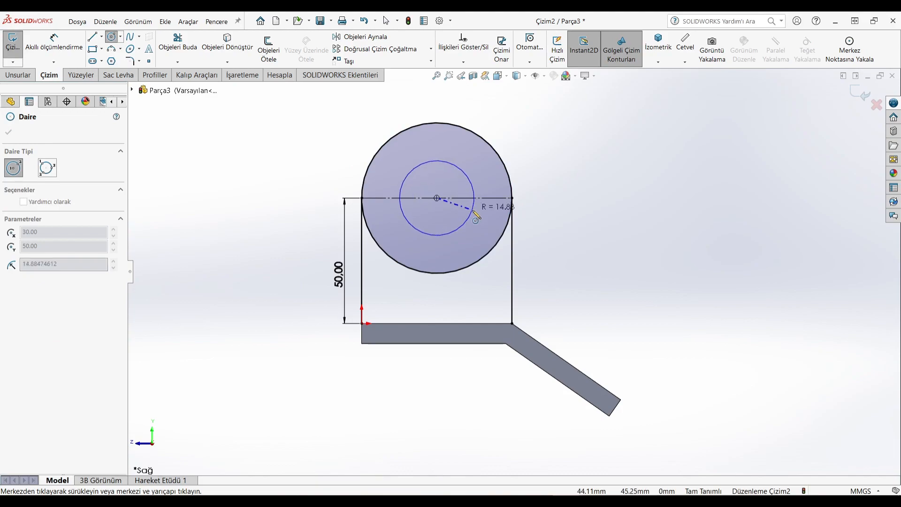
{"action": "left_click", "coordinate": [414, 227]}
{"action": "key", "text": "Escape"}
{"action": "left_click", "coordinate": [413, 225]}
{"action": "left_click", "coordinate": [552, 137]}
{"action": "type", "text": "36"}
{"action": "key", "text": "Return"}
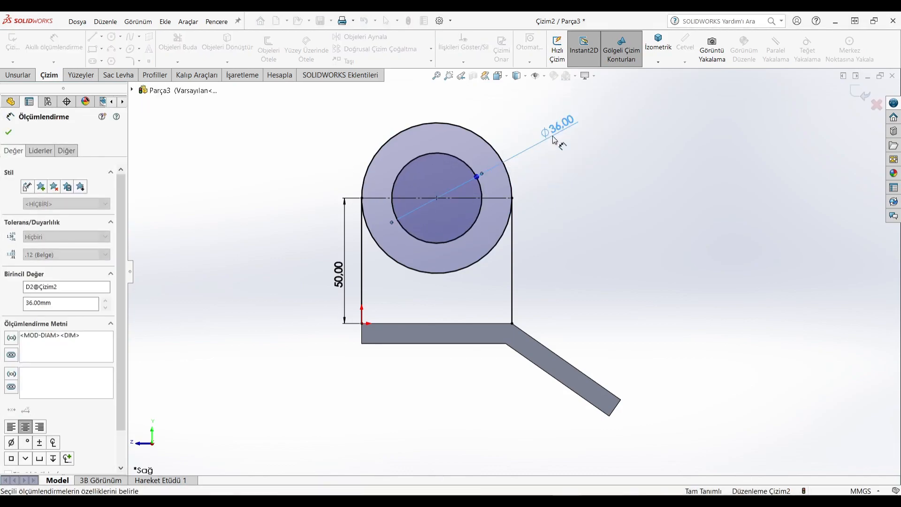
- Trim away the large circle's lower arc and close the lug profile with a line from the origin to the bend corner
{"action": "key", "text": "Escape"}
{"action": "left_click", "coordinate": [178, 43]}
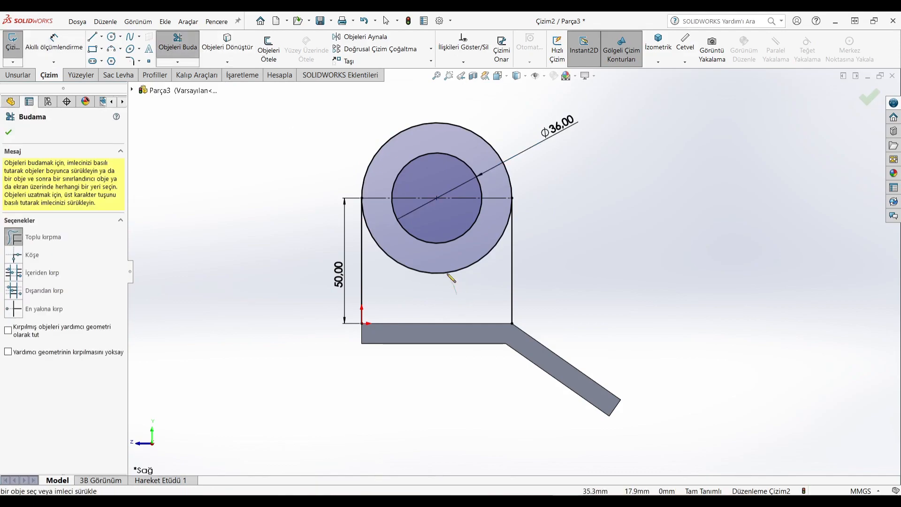
{"action": "left_click_drag", "start_coordinate": [455, 282], "coordinate": [428, 268]}
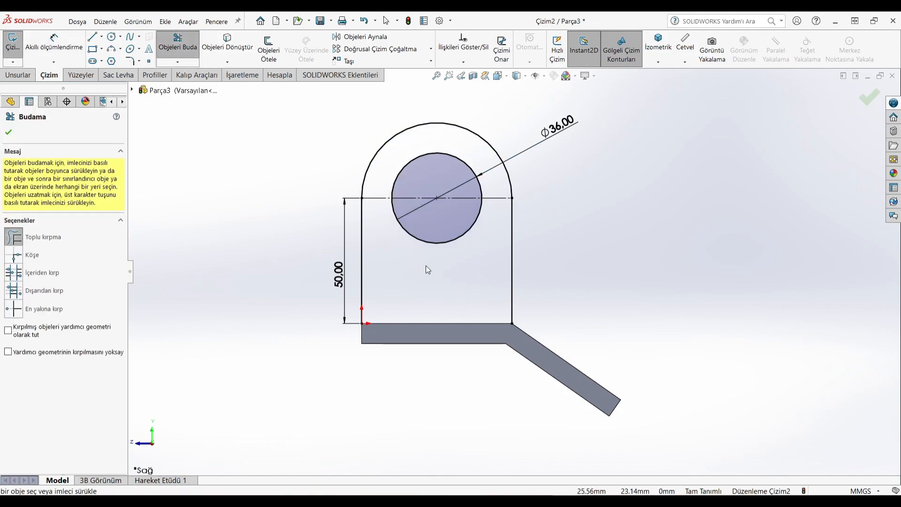
{"action": "left_click", "coordinate": [92, 36]}
{"action": "left_click", "coordinate": [361, 323]}
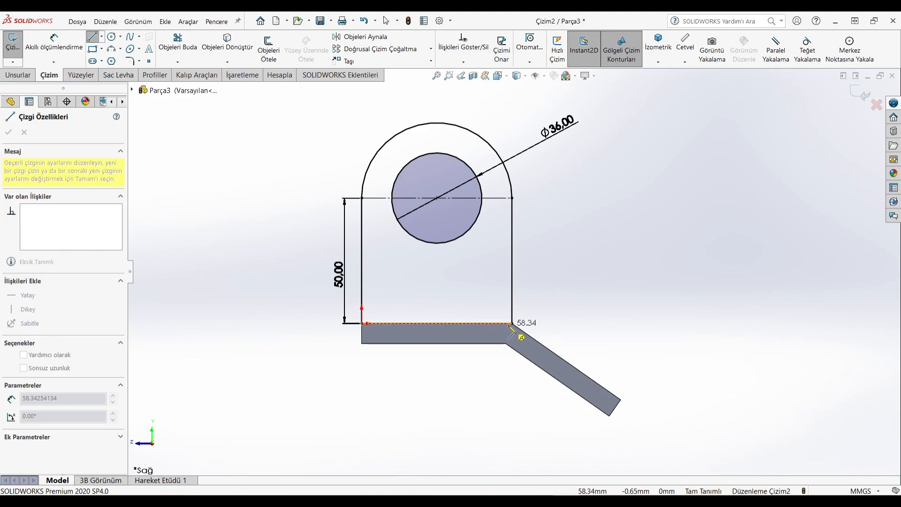
{"action": "left_click", "coordinate": [511, 323]}
- Extrude the lug profile as a boss with the Mid Plane (Orta Düzlem) end condition and a depth of 13 mm
{"action": "left_click", "coordinate": [15, 75]}
{"action": "left_click", "coordinate": [19, 49]}
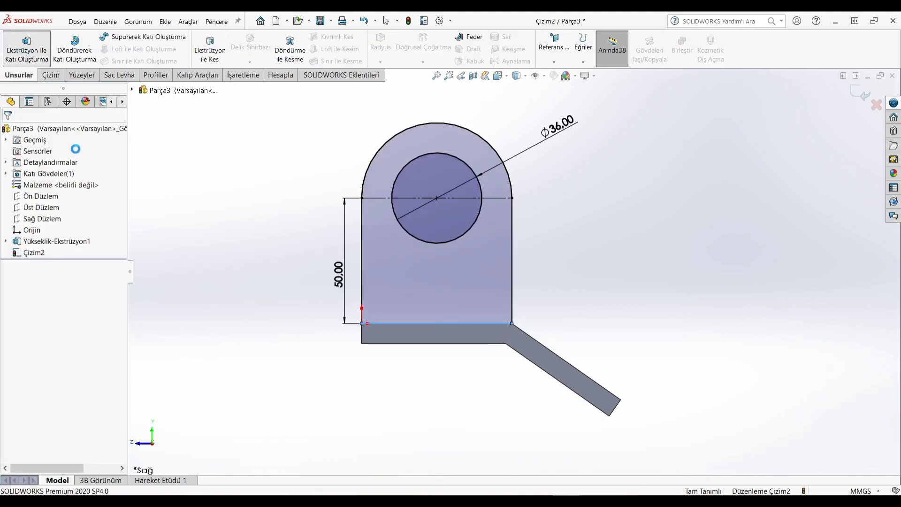
{"action": "left_click", "coordinate": [54, 197]}
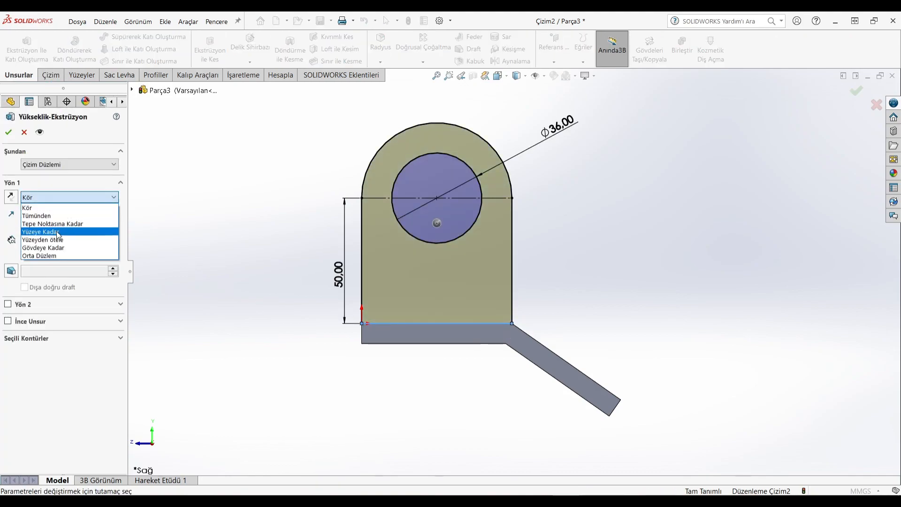
{"action": "left_click", "coordinate": [50, 255]}
{"action": "type", "text": "13"}
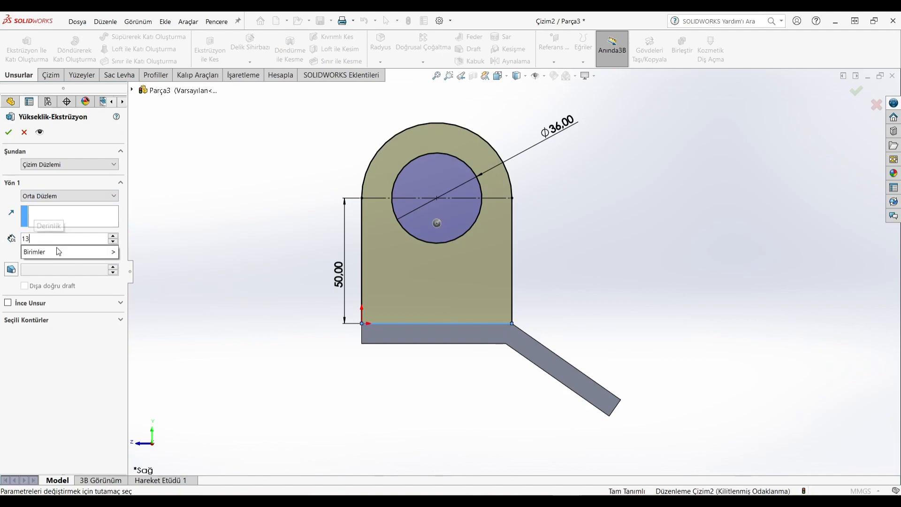
{"action": "key", "text": "Return"}
{"action": "middle_click_drag", "start_coordinate": [237, 225], "coordinate": [289, 279]}
{"action": "left_click", "coordinate": [8, 133]}
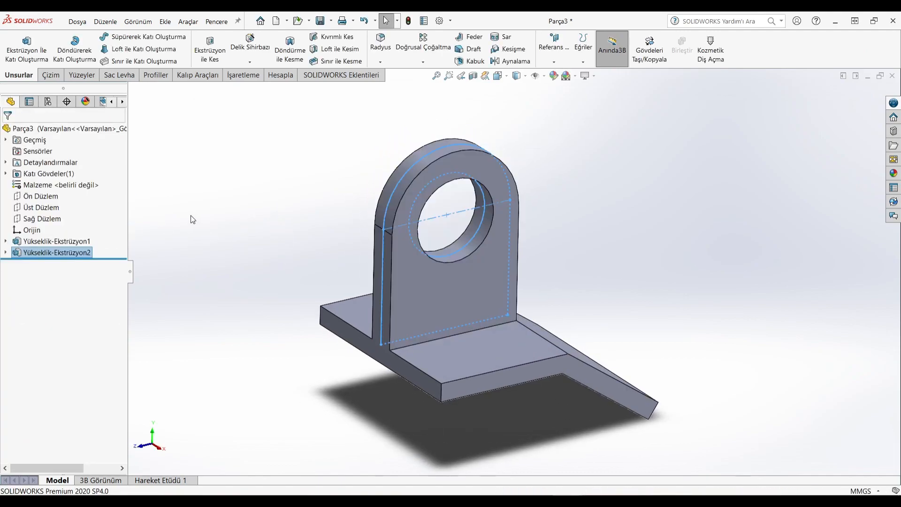
{"action": "left_click", "coordinate": [197, 233]}
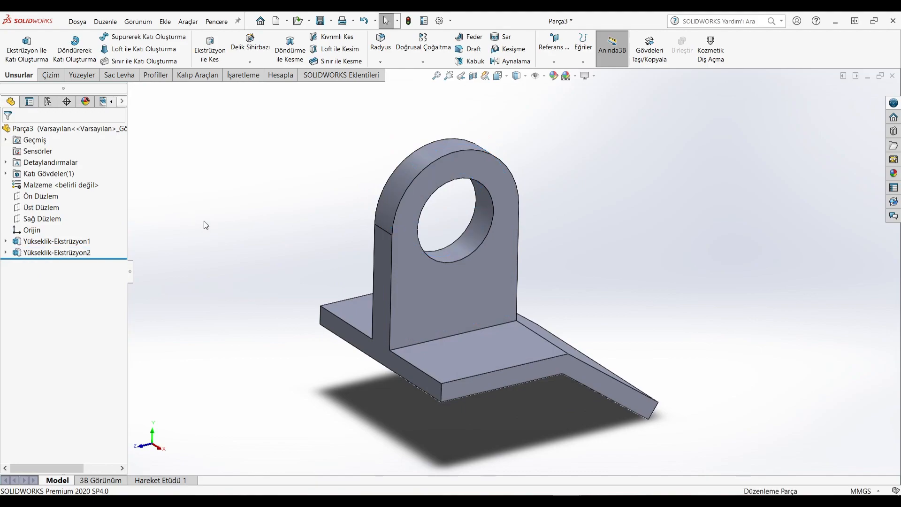
- Start a sketch on the base plate's flat upper face and draw a vertical centerline from the origin past the bend line
{"action": "middle_click_drag", "start_coordinate": [380, 300], "coordinate": [359, 336]}
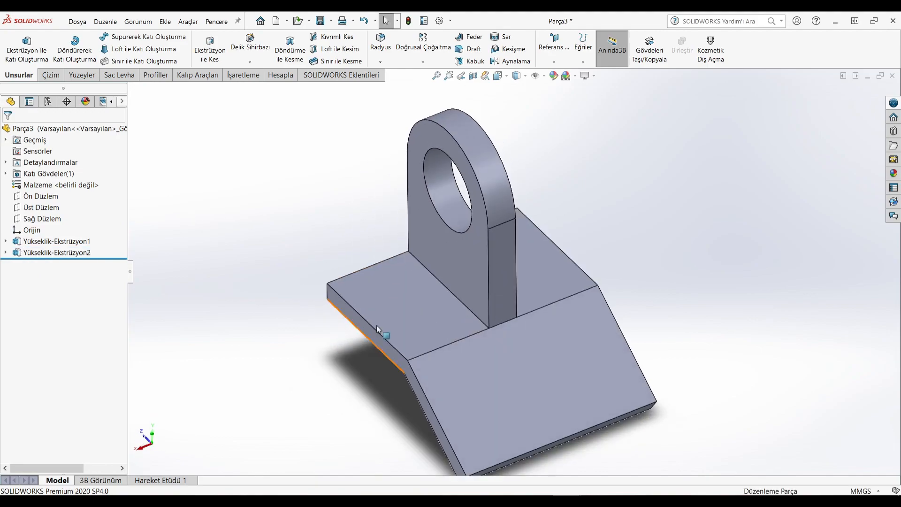
{"action": "right_click", "coordinate": [416, 309]}
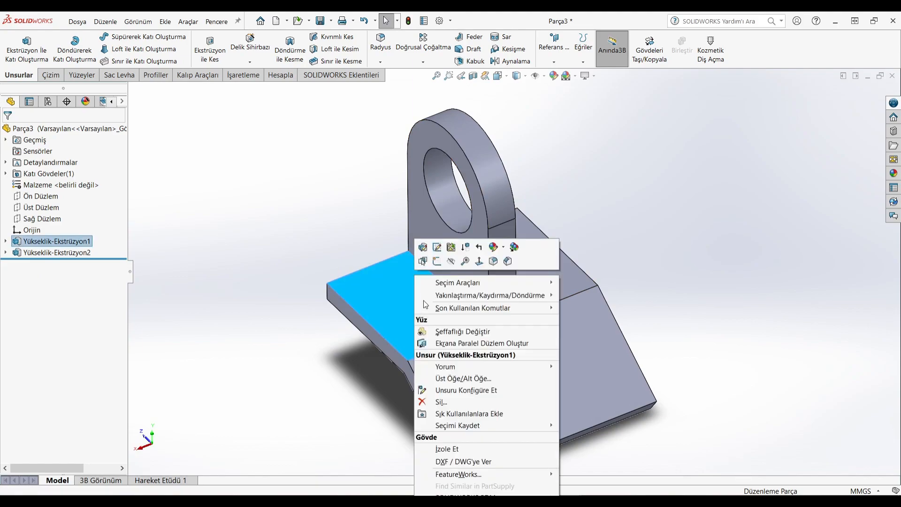
{"action": "left_click", "coordinate": [434, 263]}
{"action": "right_click", "coordinate": [570, 292]}
{"action": "left_click", "coordinate": [589, 266]}
{"action": "left_click", "coordinate": [101, 36]}
{"action": "left_click", "coordinate": [111, 47]}
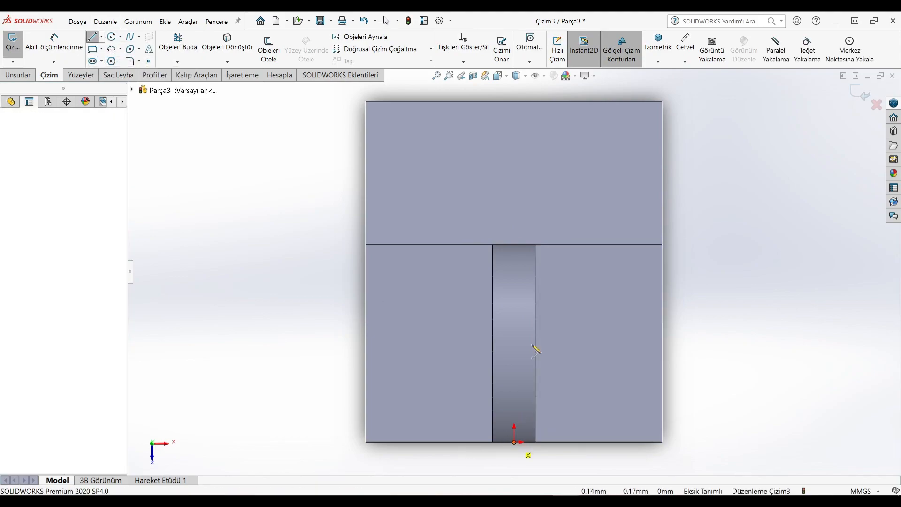
{"action": "left_click", "coordinate": [513, 442]}
{"action": "left_click", "coordinate": [514, 181]}
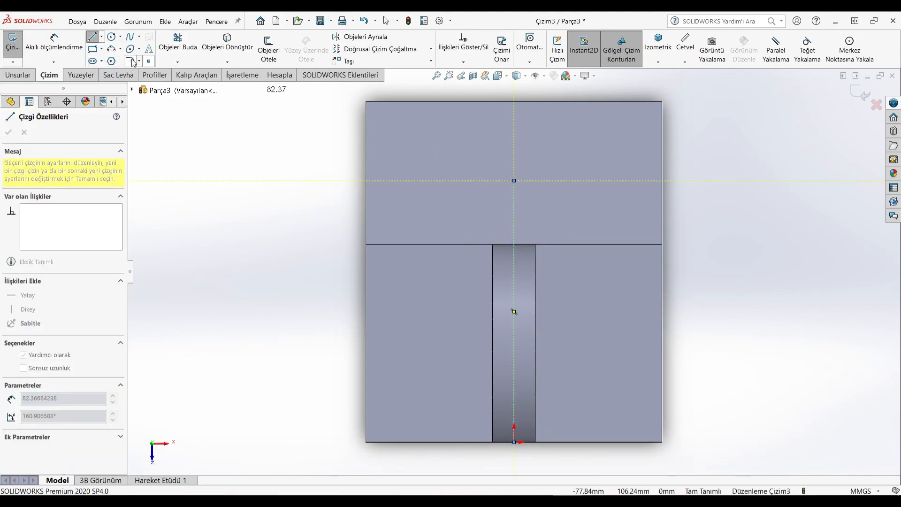
- Draw a vertical straight slot with about 10 mm end radius beside the lug, with automatic dimensions turned off
{"action": "left_click", "coordinate": [93, 62]}
{"action": "left_click", "coordinate": [583, 306]}
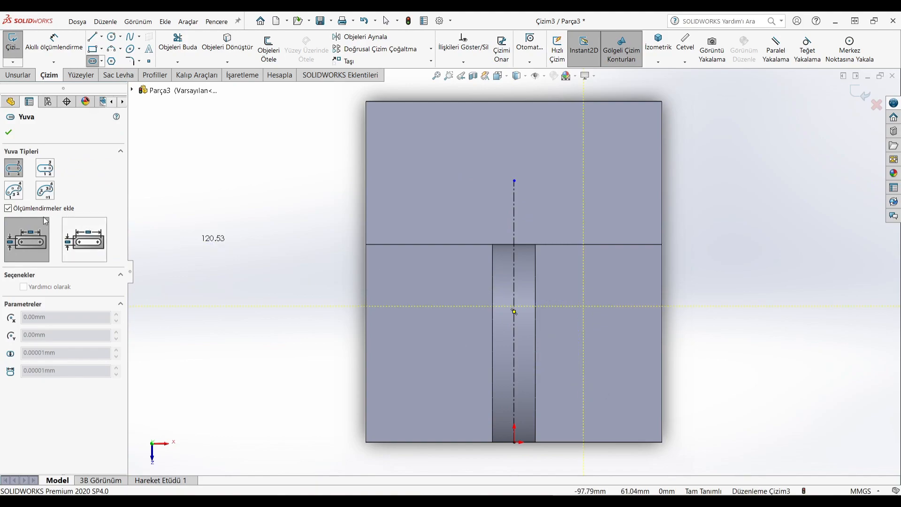
{"action": "left_click", "coordinate": [42, 213]}
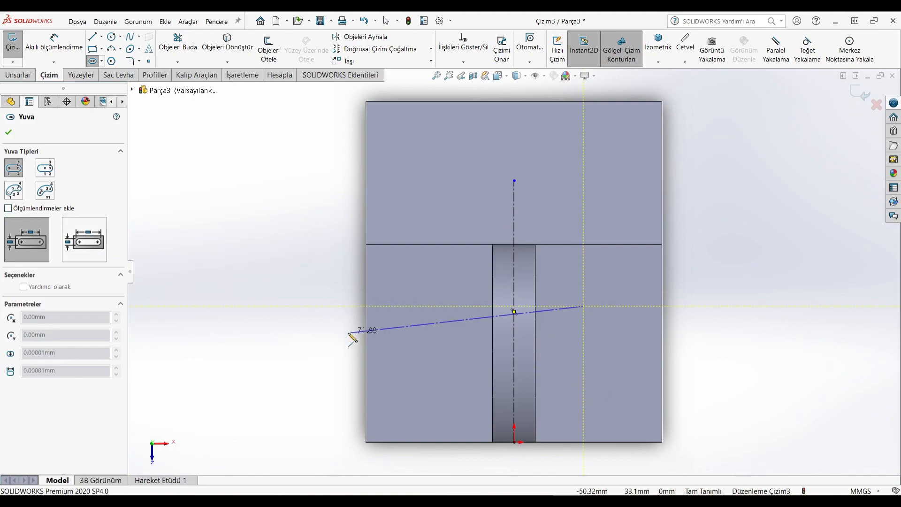
{"action": "left_click", "coordinate": [583, 406]}
{"action": "left_click", "coordinate": [615, 398]}
- Dimension the slot with a 6 mm end radius and a 20 mm distance between its arc centres
{"action": "left_click", "coordinate": [45, 42]}
{"action": "left_click", "coordinate": [607, 286]}
{"action": "left_click", "coordinate": [622, 279]}
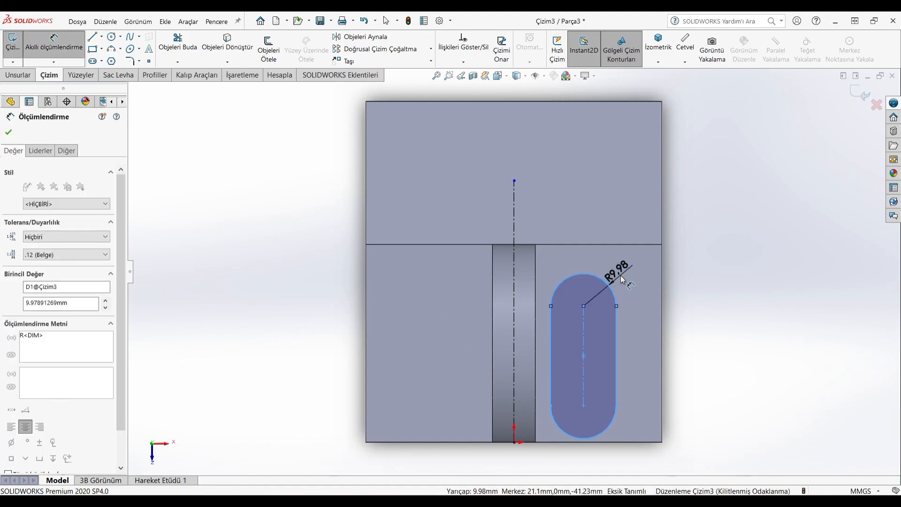
{"action": "type", "text": "6"}
{"action": "key", "text": "Return"}
{"action": "left_click", "coordinate": [620, 337]}
{"action": "left_click", "coordinate": [616, 349]}
{"action": "left_click", "coordinate": [644, 351]}
{"action": "type", "text": "20"}
{"action": "key", "text": "Return"}
- Dimension the slot's horizontal distance from the origin to 30 mm
{"action": "left_click", "coordinate": [594, 359]}
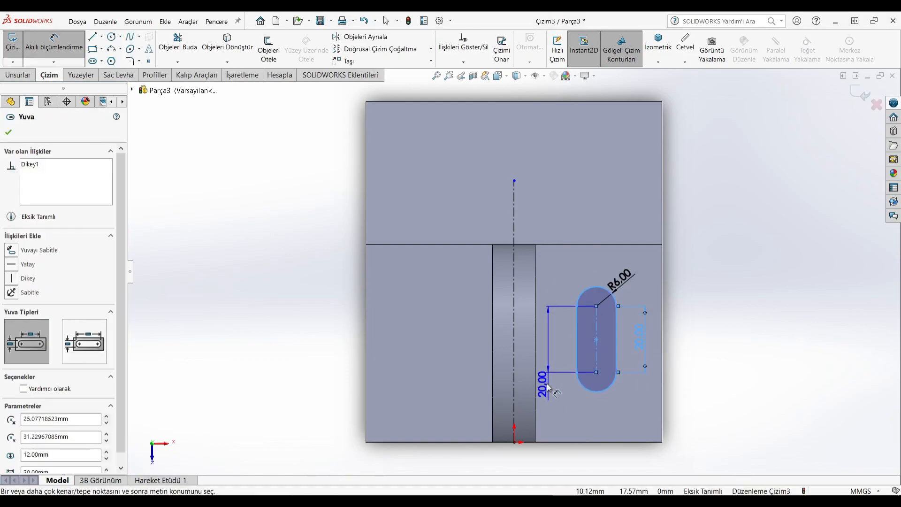
{"action": "left_click", "coordinate": [515, 382]}
{"action": "left_click", "coordinate": [540, 462]}
{"action": "type", "text": "300"}
{"action": "key", "text": "Return"}
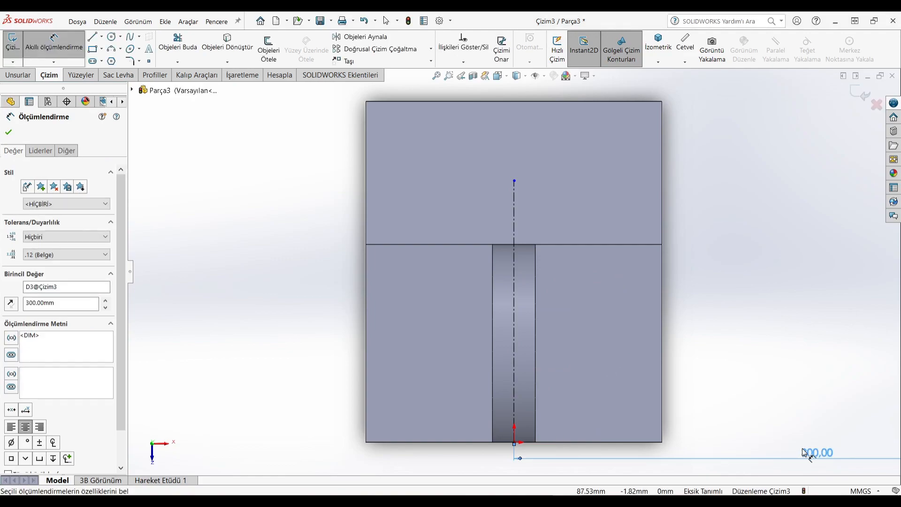
{"action": "double_click", "coordinate": [803, 451]}
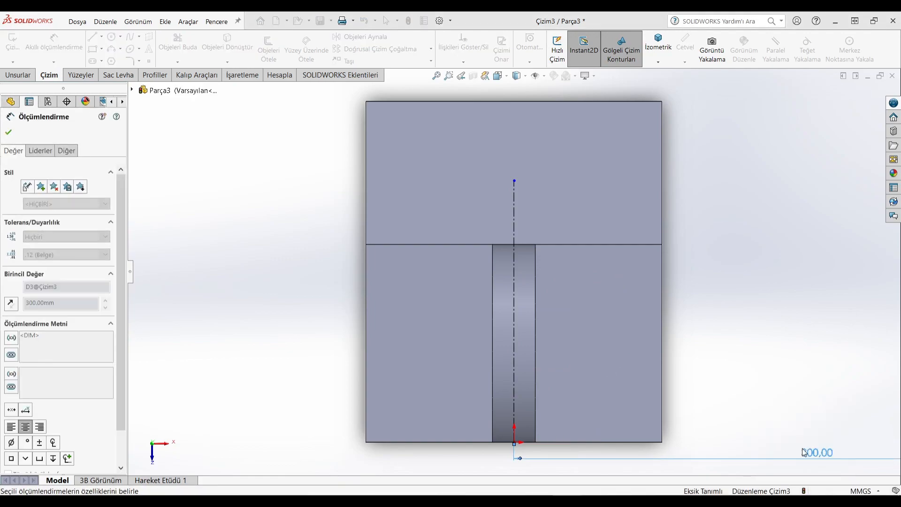
{"action": "type", "text": "30"}
{"action": "key", "text": "Return"}
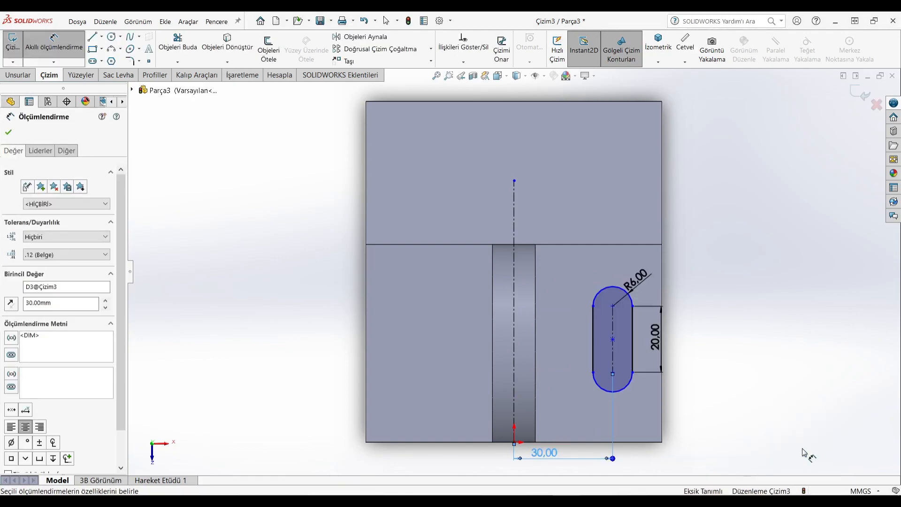
- Dimension the slot's lower arc centre 20 mm from the base plate edge that passes through the origin
{"action": "left_click_drag", "start_coordinate": [612, 374], "coordinate": [588, 429]}
{"action": "left_click_drag", "start_coordinate": [458, 350], "coordinate": [457, 337]}
{"action": "left_click", "coordinate": [624, 389]}
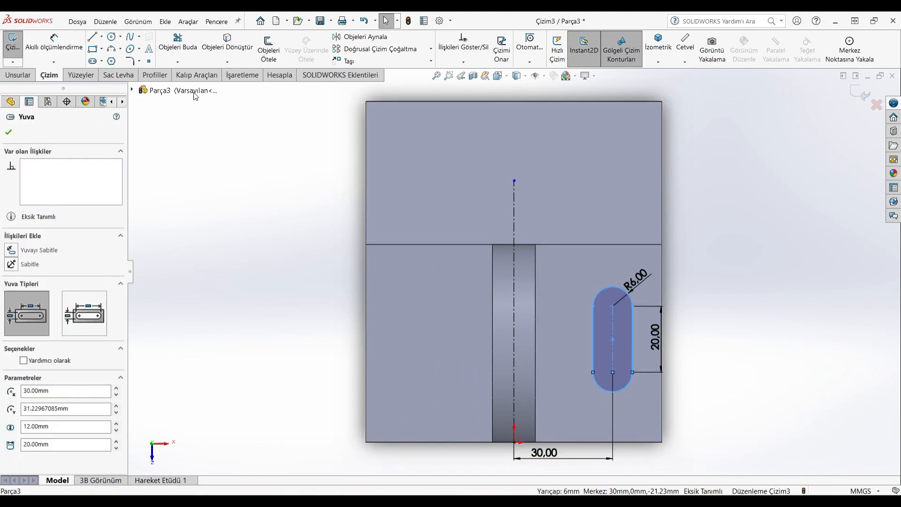
{"action": "left_click", "coordinate": [77, 51]}
{"action": "left_click", "coordinate": [625, 392]}
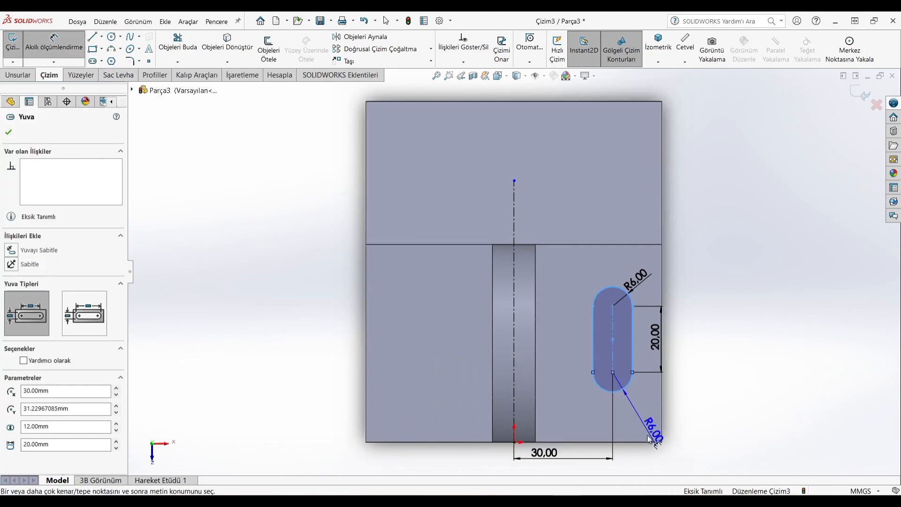
{"action": "left_click", "coordinate": [648, 441]}
{"action": "left_click", "coordinate": [699, 417]}
{"action": "key", "text": "Return"}
- Mirror the slot about the vertical centerline, keeping the original as a copy
{"action": "left_click", "coordinate": [362, 37]}
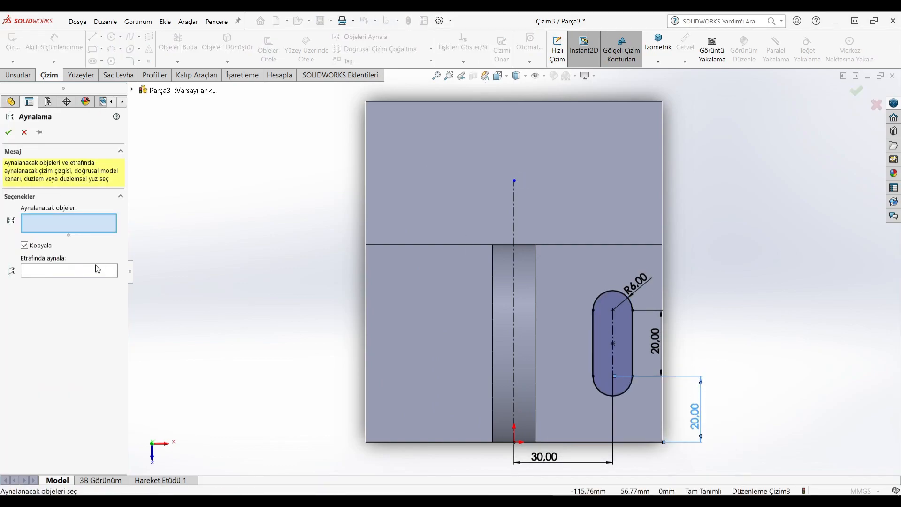
{"action": "left_click", "coordinate": [621, 345]}
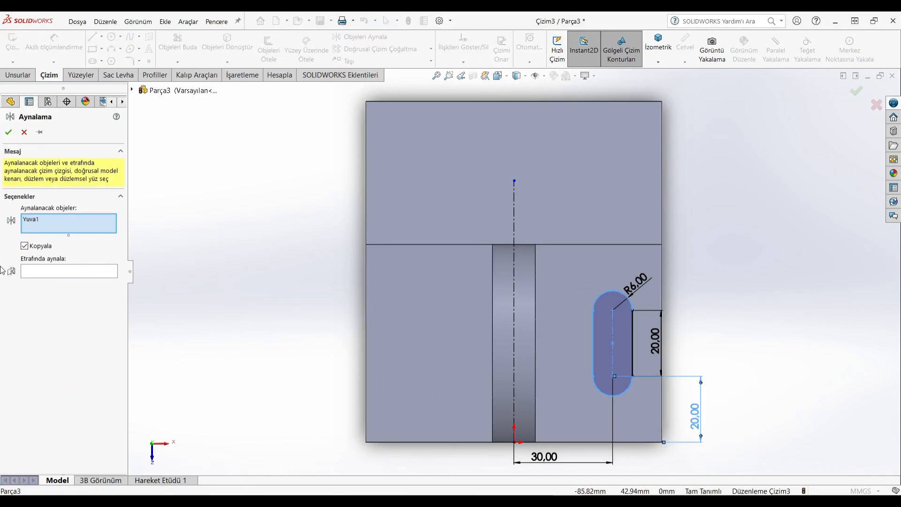
{"action": "left_click", "coordinate": [55, 280]}
{"action": "left_click", "coordinate": [516, 221]}
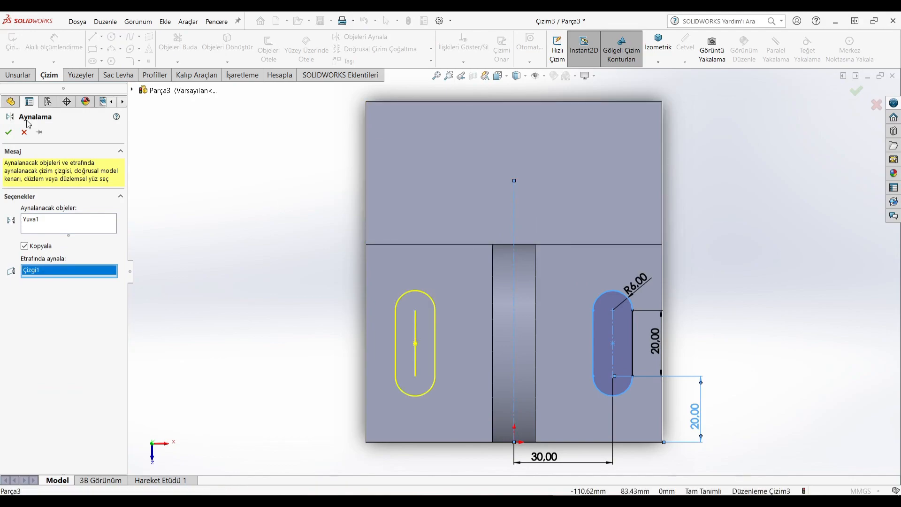
{"action": "left_click", "coordinate": [7, 132]}
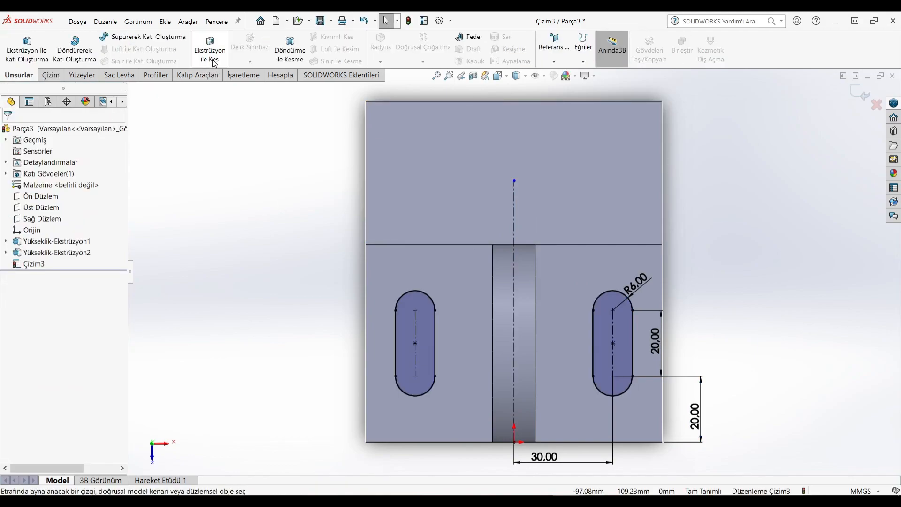
- Cut both slots through the base plate with an extruded cut using the Through All (Tümünden) end condition
{"action": "left_click", "coordinate": [213, 60]}
{"action": "left_click", "coordinate": [54, 196]}
{"action": "left_click", "coordinate": [50, 210]}
{"action": "left_click", "coordinate": [54, 197]}
{"action": "left_click", "coordinate": [54, 215]}
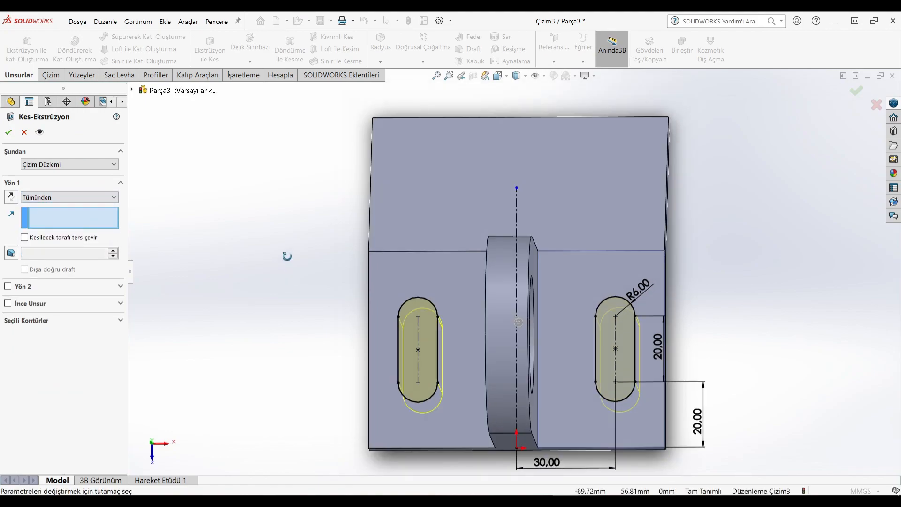
{"action": "middle_click_drag", "start_coordinate": [272, 193], "coordinate": [286, 167]}
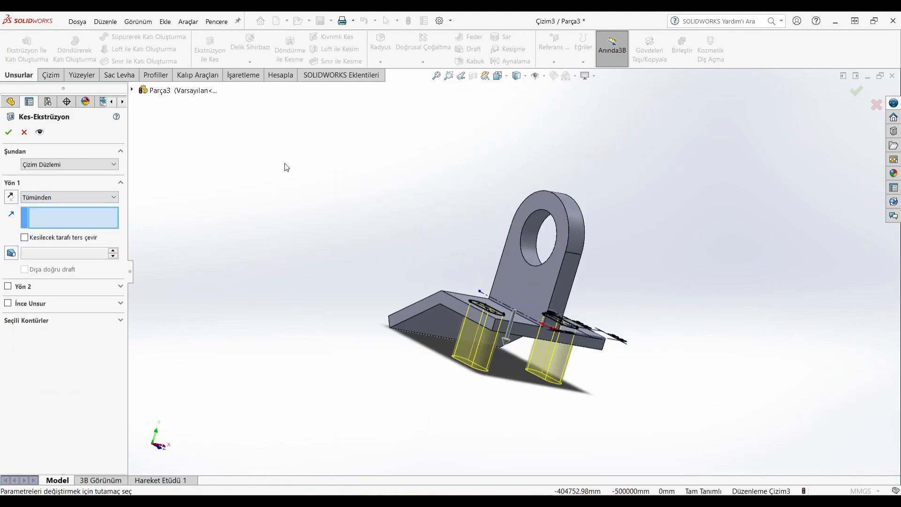
{"action": "left_click", "coordinate": [9, 132]}
- Start a sketch on the sloped plate face and draw a corner rectangle about 27 by 18 mm from its outer edge
{"action": "middle_click_drag", "start_coordinate": [370, 179], "coordinate": [374, 256]}
{"action": "right_click", "coordinate": [500, 340]}
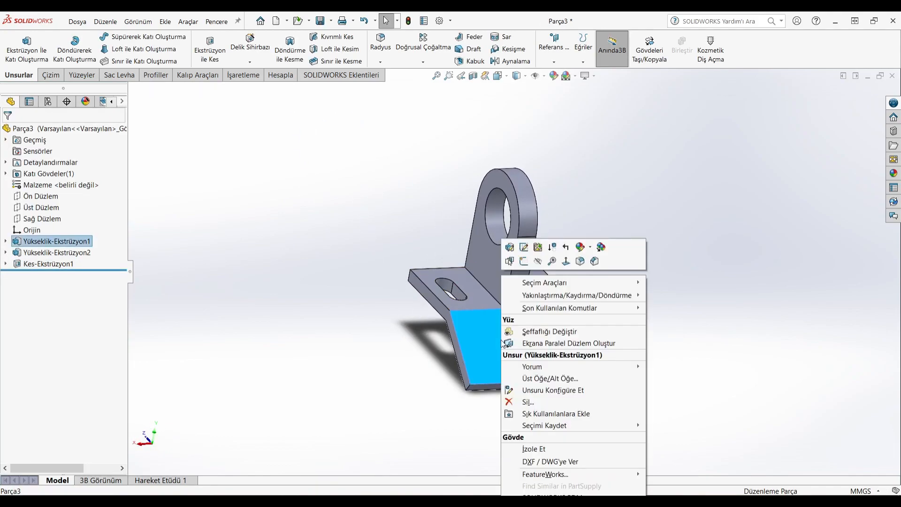
{"action": "left_click", "coordinate": [566, 261]}
{"action": "right_click", "coordinate": [547, 200]}
{"action": "left_click", "coordinate": [563, 187]}
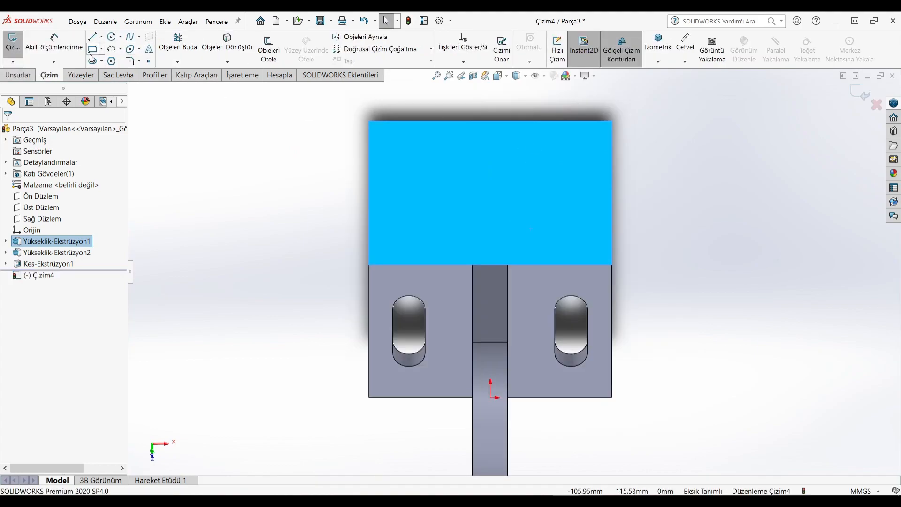
{"action": "left_click", "coordinate": [93, 49]}
{"action": "left_click", "coordinate": [451, 121]}
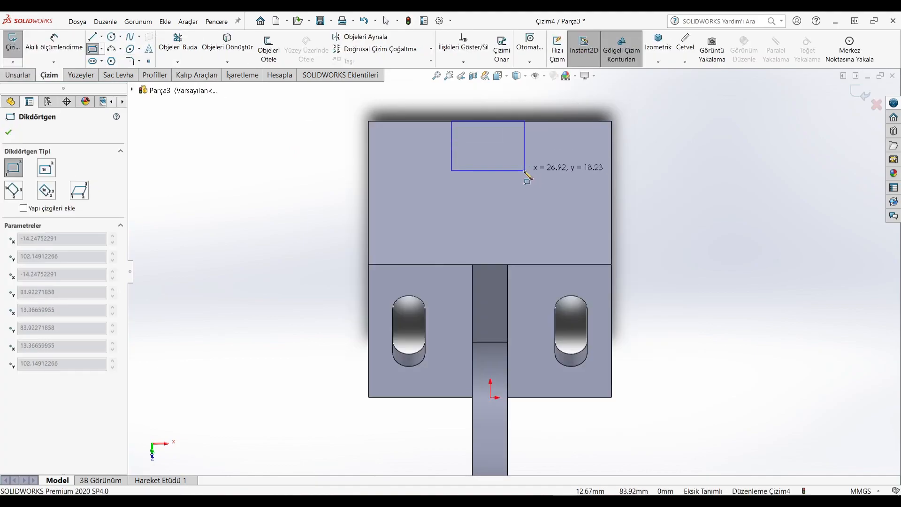
{"action": "left_click", "coordinate": [524, 170]}
- Set the rectangle's width to 40 mm and its height to 18 mm
{"action": "left_click", "coordinate": [54, 42]}
{"action": "left_click", "coordinate": [490, 121]}
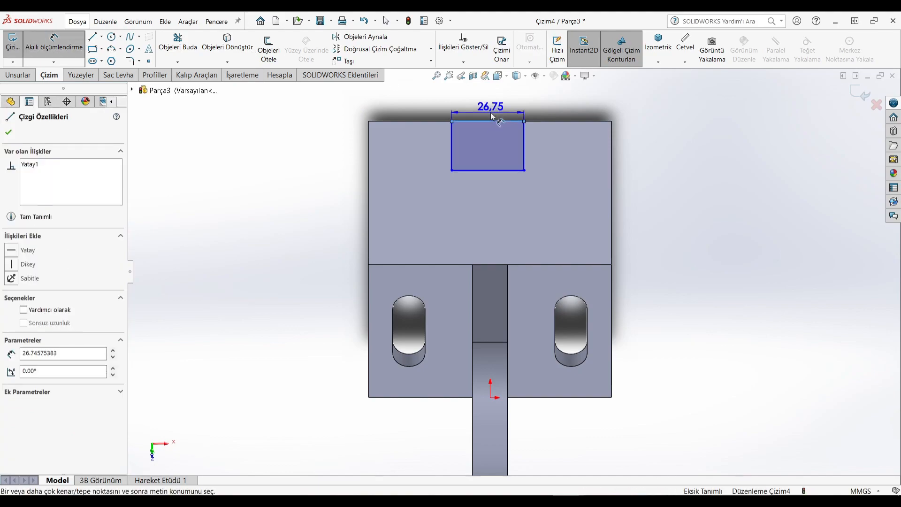
{"action": "left_click", "coordinate": [490, 114]}
{"action": "type", "text": "40"}
{"action": "key", "text": "Return"}
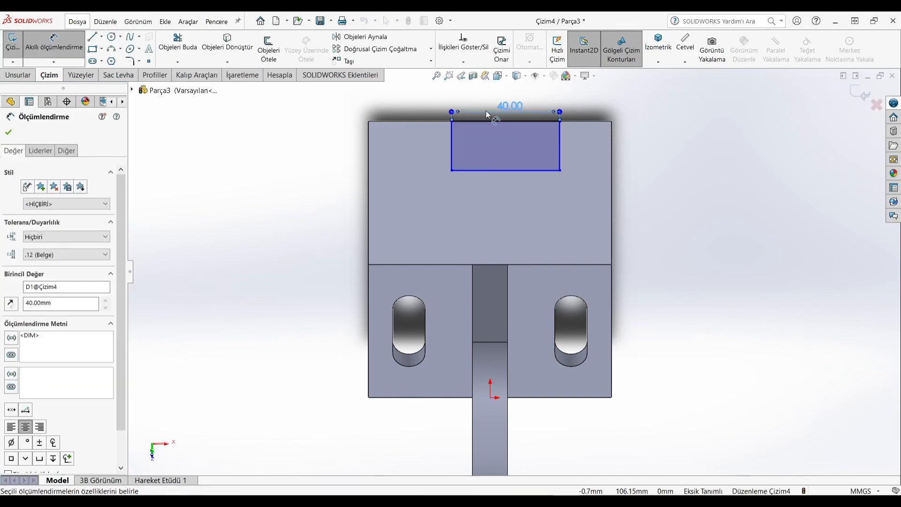
{"action": "left_click", "coordinate": [452, 152]}
{"action": "left_click", "coordinate": [426, 149]}
{"action": "type", "text": "18"}
{"action": "key", "text": "Return"}
- Dimension the rectangle's side line 20 mm horizontally from the origin
{"action": "left_click", "coordinate": [451, 148]}
{"action": "left_click", "coordinate": [489, 396]}
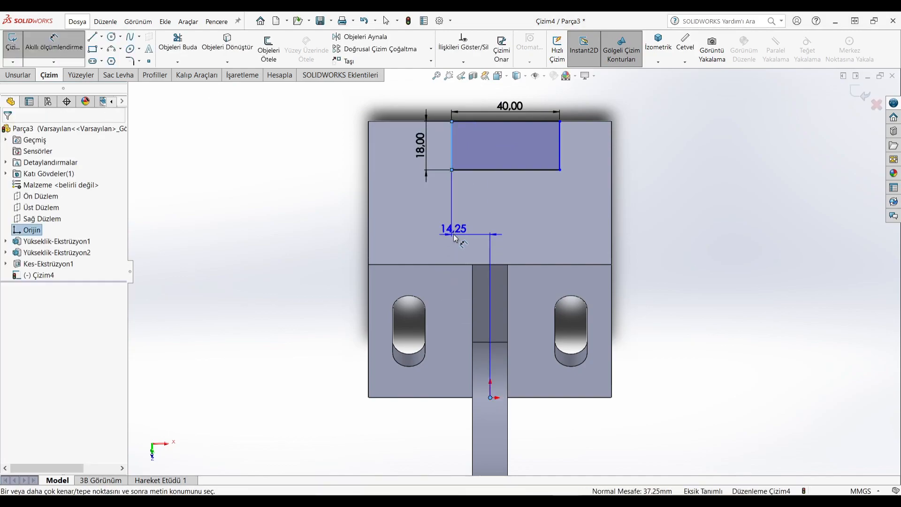
{"action": "left_click", "coordinate": [454, 237]}
{"action": "type", "text": "20"}
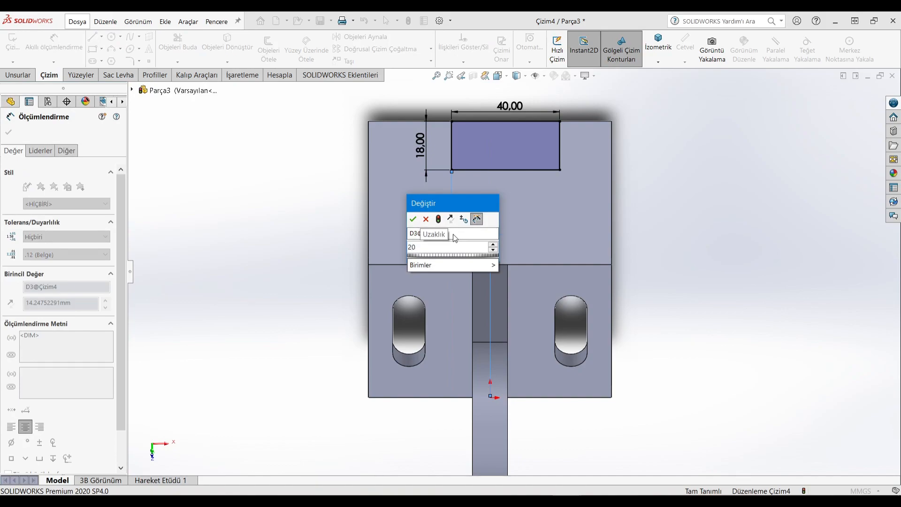
{"action": "key", "text": "Return"}
{"action": "key", "text": "Escape"}
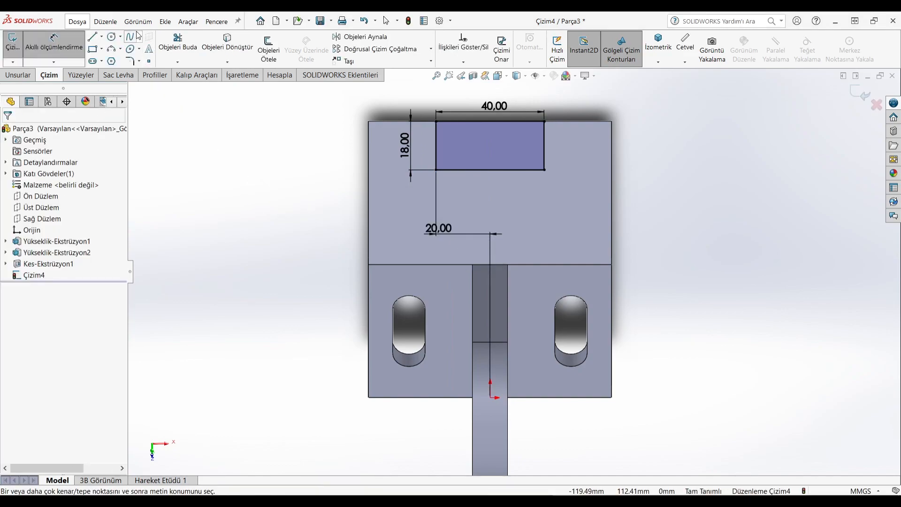
- Draw a circle on the sloped plate beside the rectangle and set its diameter to 6.6 mm
{"action": "left_click", "coordinate": [112, 36]}
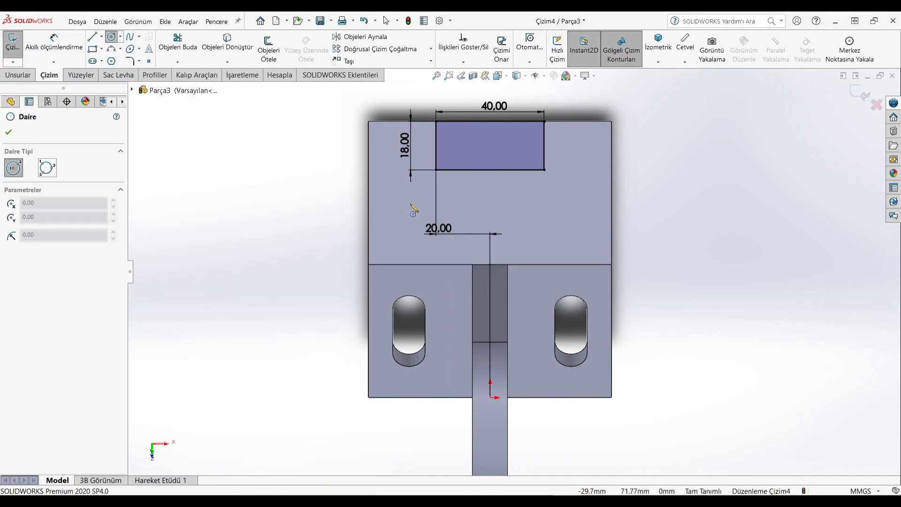
{"action": "left_click", "coordinate": [409, 207]}
{"action": "left_click", "coordinate": [424, 216]}
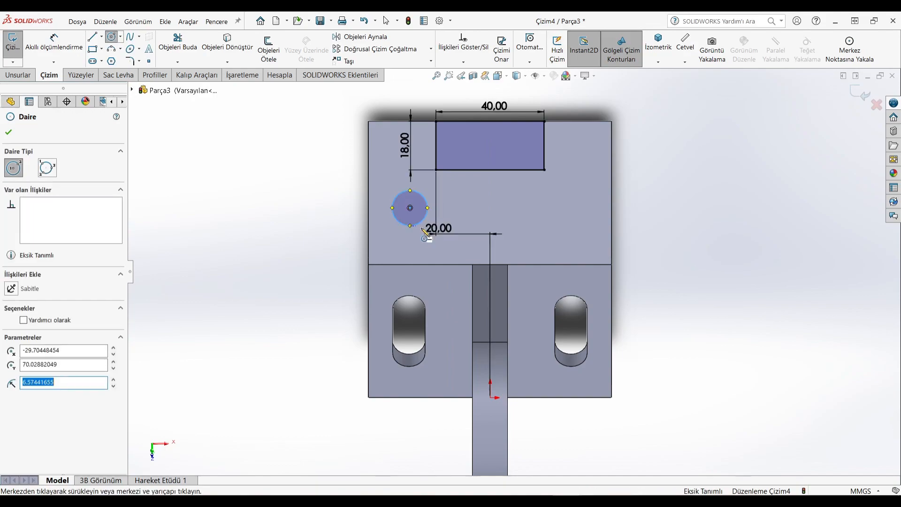
{"action": "left_click", "coordinate": [54, 38]}
{"action": "left_click", "coordinate": [397, 221]}
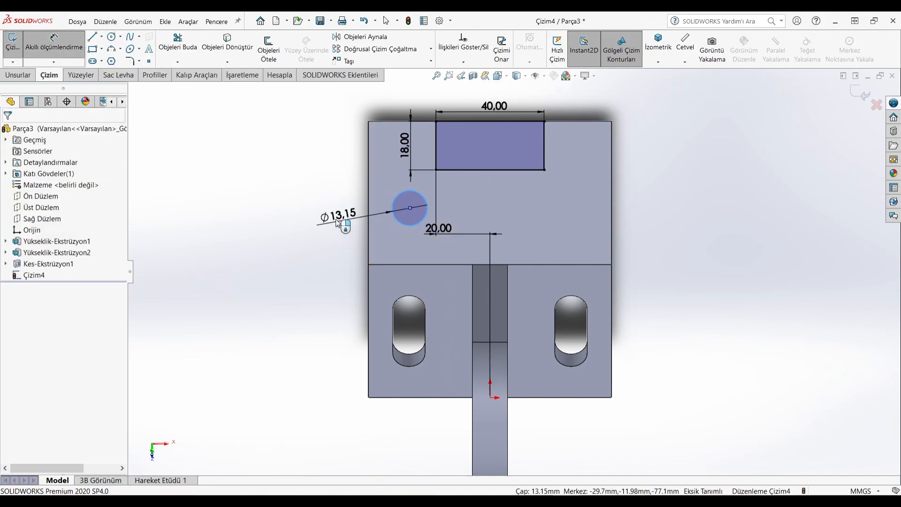
{"action": "left_click", "coordinate": [336, 223]}
{"action": "type", "text": "6.6"}
{"action": "key", "text": "Return"}
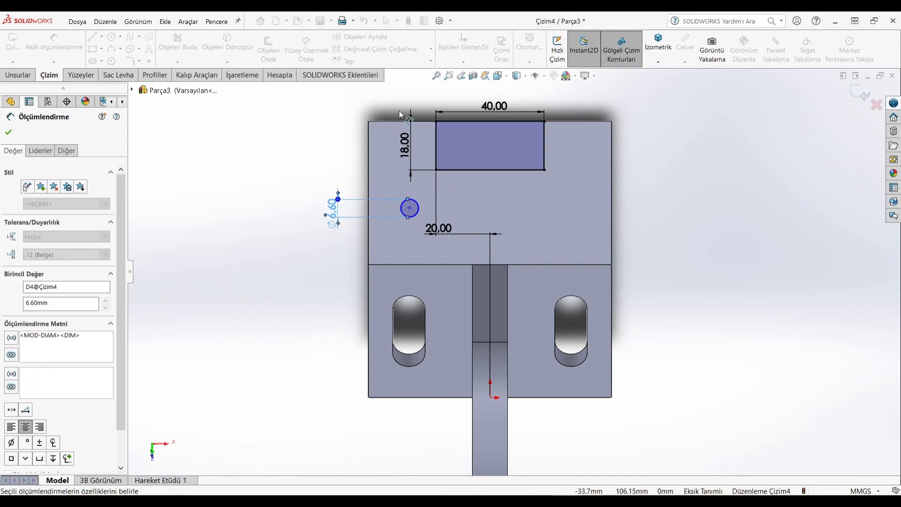
- Dimension the circle's centre 25 mm from the sloped plate's outer edge
{"action": "left_click", "coordinate": [400, 121]}
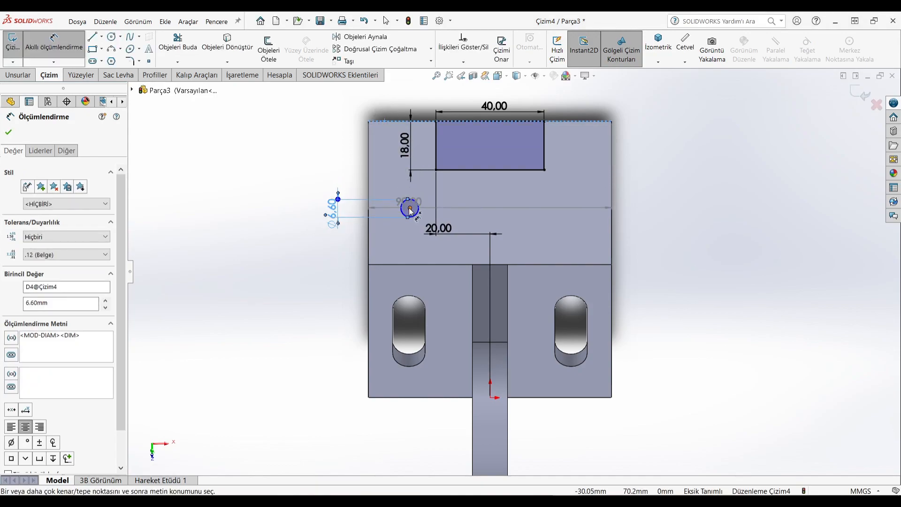
{"action": "left_click", "coordinate": [409, 208]}
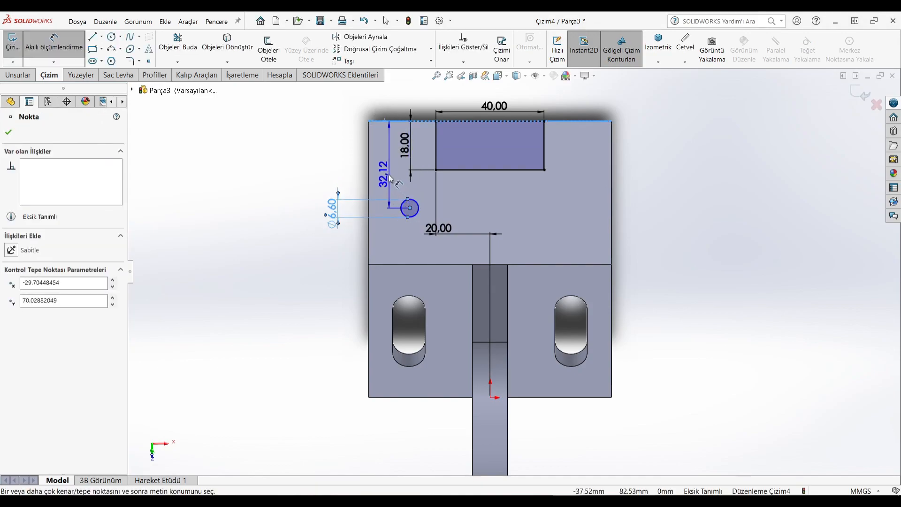
{"action": "left_click", "coordinate": [343, 171]}
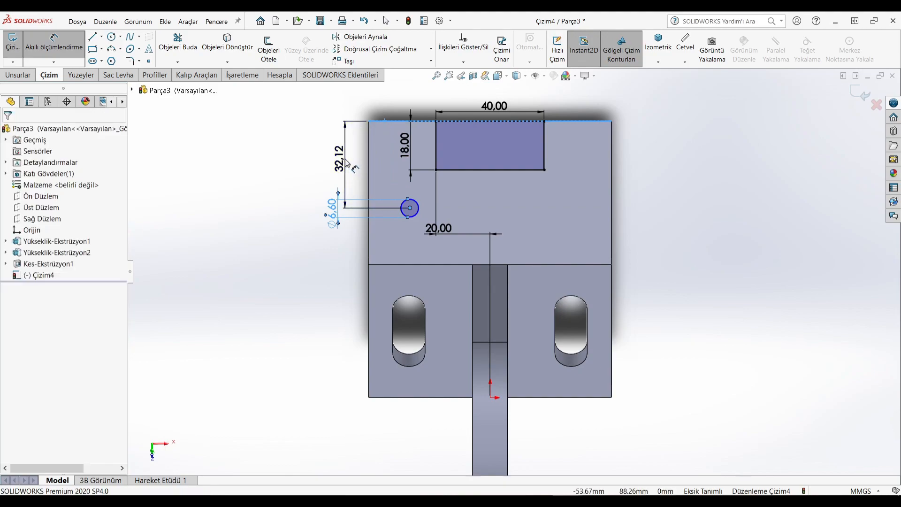
{"action": "type", "text": "25"}
{"action": "key", "text": "Return"}
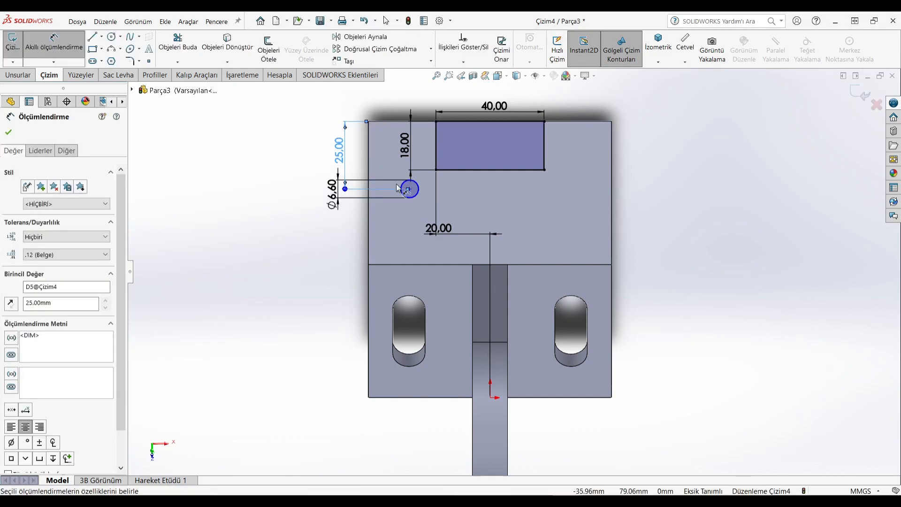
- Dimension the circle's centre 30 mm horizontally from the origin
{"action": "key", "text": "Escape"}
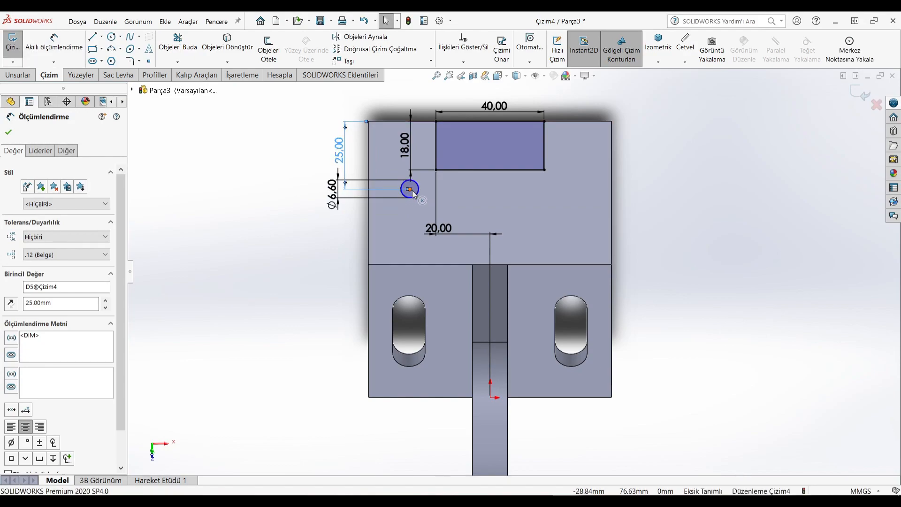
{"action": "left_click", "coordinate": [411, 189]}
{"action": "left_click", "coordinate": [55, 42]}
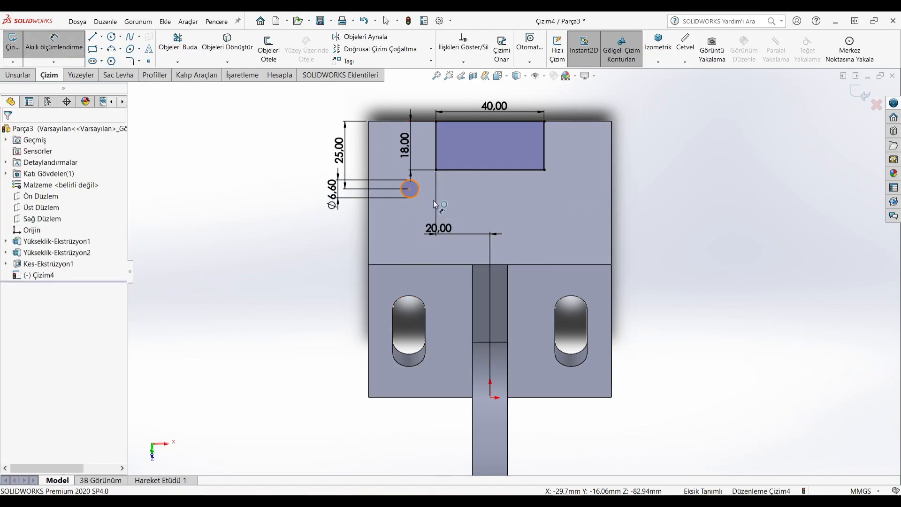
{"action": "left_click", "coordinate": [420, 189]}
{"action": "left_click", "coordinate": [486, 385]}
{"action": "left_click", "coordinate": [448, 423]}
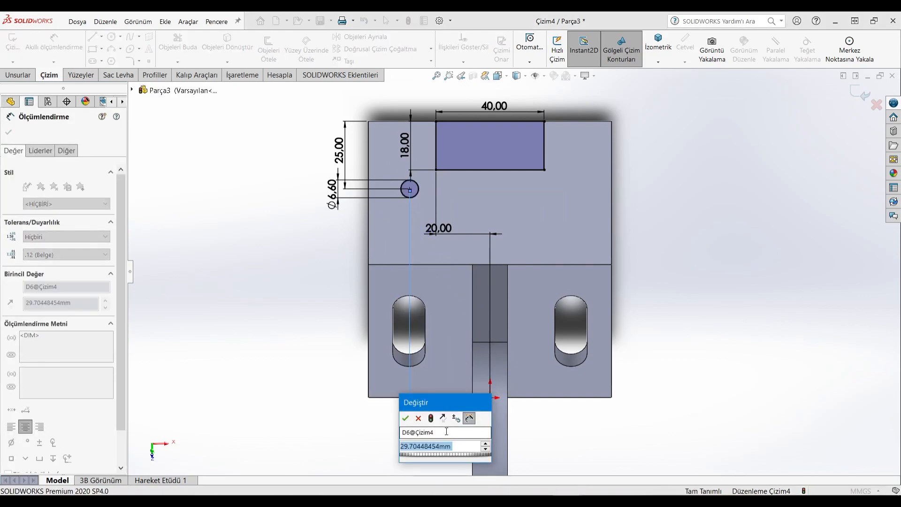
{"action": "type", "text": "30"}
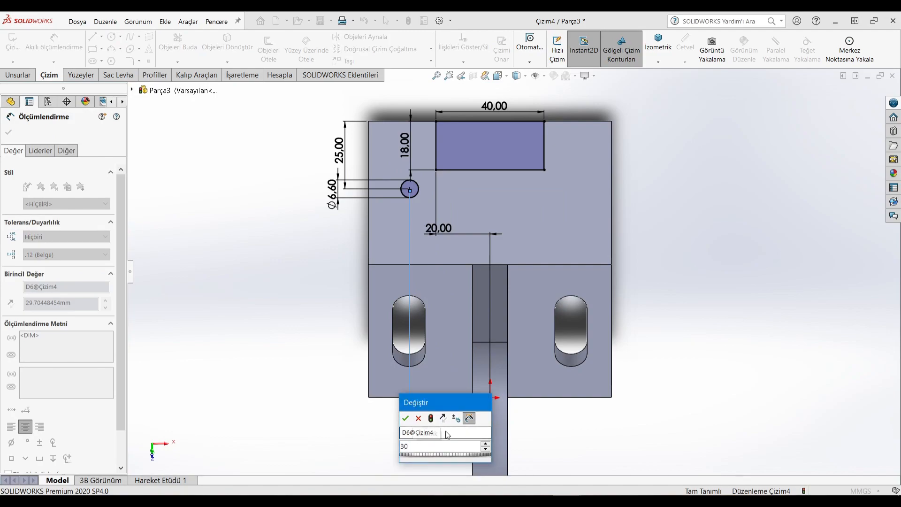
{"action": "key", "text": "Return"}
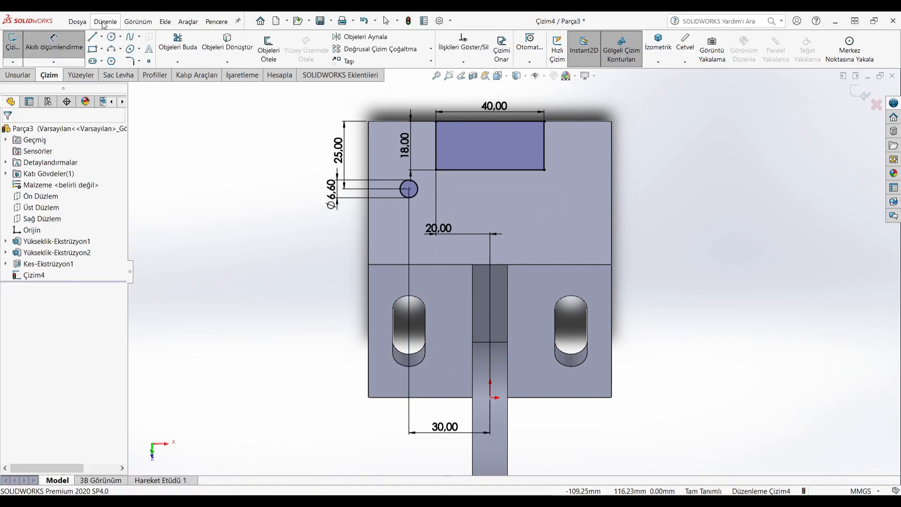
- Draw a vertical centerline from the origin up to the middle of the sloped plate face
{"action": "left_click", "coordinate": [101, 36]}
{"action": "left_click", "coordinate": [120, 60]}
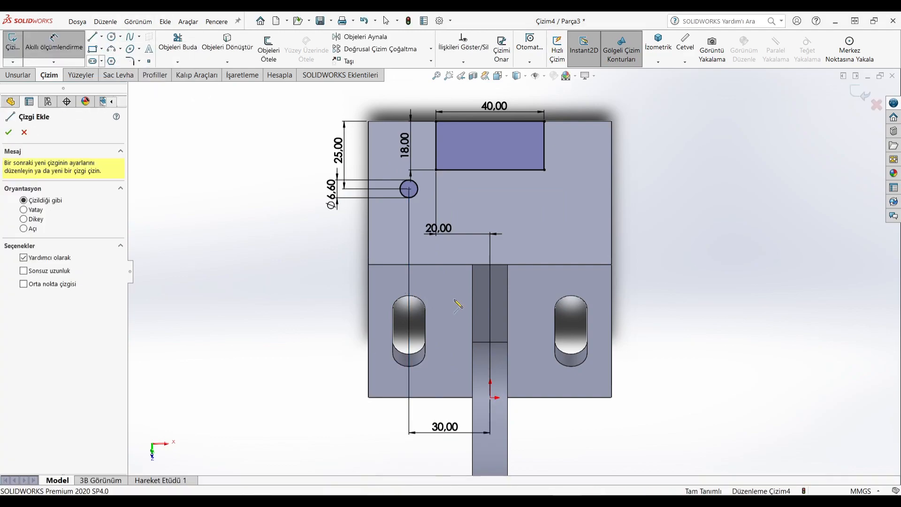
{"action": "left_click", "coordinate": [490, 397]}
{"action": "right_click", "coordinate": [276, 190]}
{"action": "left_click", "coordinate": [278, 189]}
- Mirror the 6.6 mm circle about the vertical centerline, keeping the original
{"action": "left_click", "coordinate": [370, 38]}
{"action": "left_click", "coordinate": [418, 183]}
{"action": "left_click", "coordinate": [115, 274]}
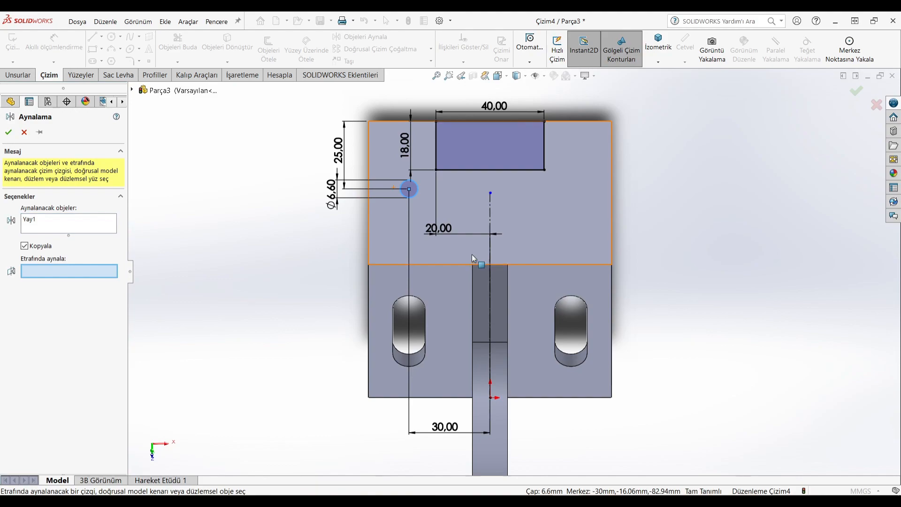
{"action": "left_click", "coordinate": [490, 214]}
- Cut the rectangle and both circles through the sloped plate with an extruded cut using the Through All (Tümünden) end condition
{"action": "left_click", "coordinate": [7, 77]}
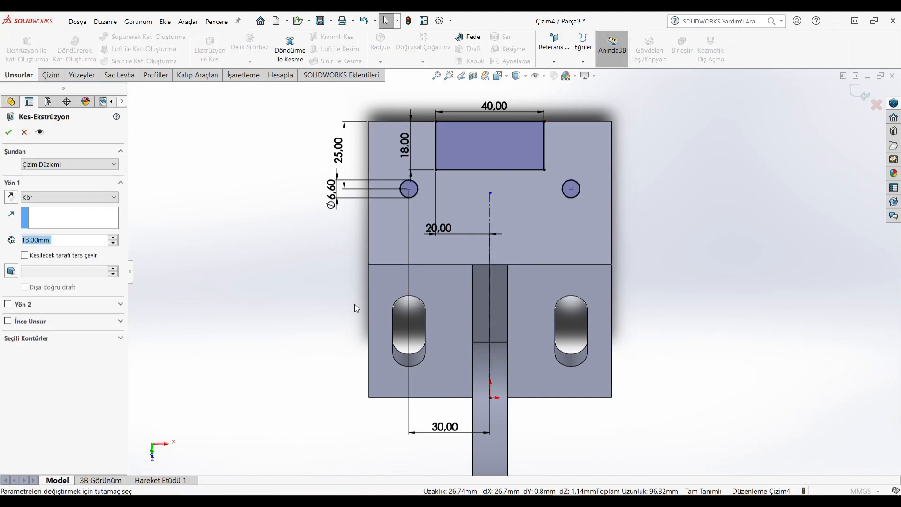
{"action": "left_click", "coordinate": [40, 197]}
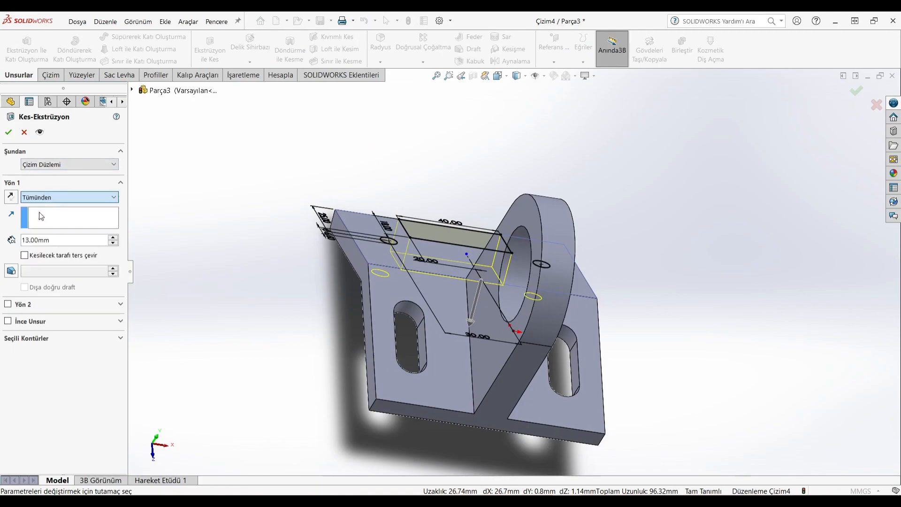
{"action": "left_click", "coordinate": [41, 213]}
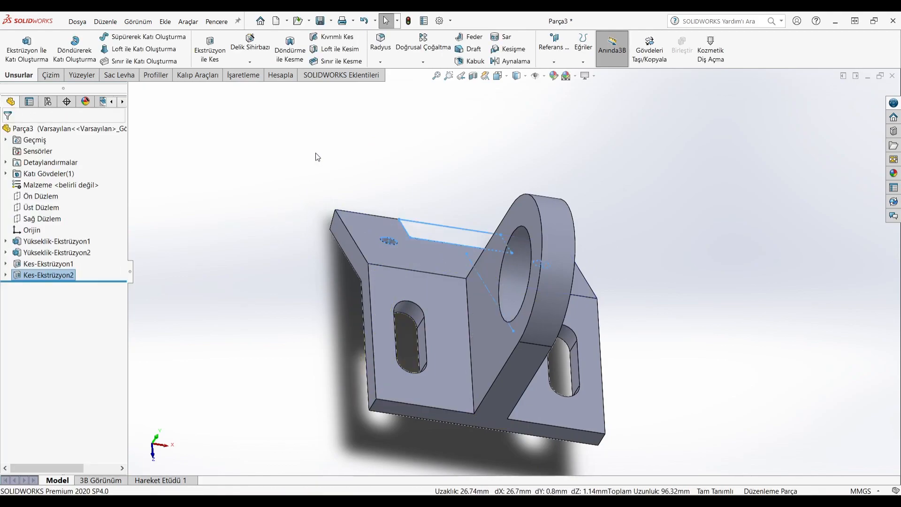
{"action": "left_click", "coordinate": [340, 187]}
- Examine the bracket's notch, holes, slots and lug from several directions, including the isometric view, and check where the front plane lies
{"action": "scroll", "coordinate": [339, 187], "scroll_direction": "up", "scroll_amount": 4}
{"action": "middle_click_drag", "start_coordinate": [427, 211], "coordinate": [345, 249]}
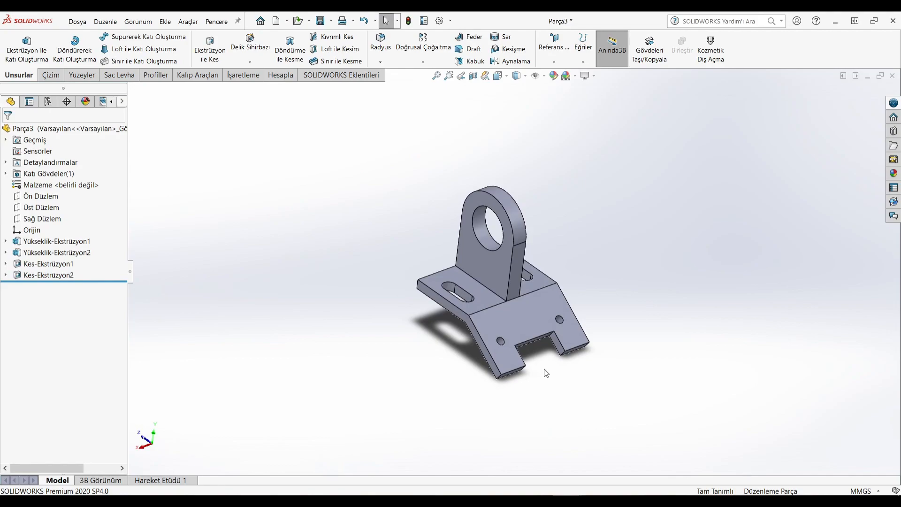
{"action": "scroll", "coordinate": [546, 381], "scroll_direction": "down", "scroll_amount": 4}
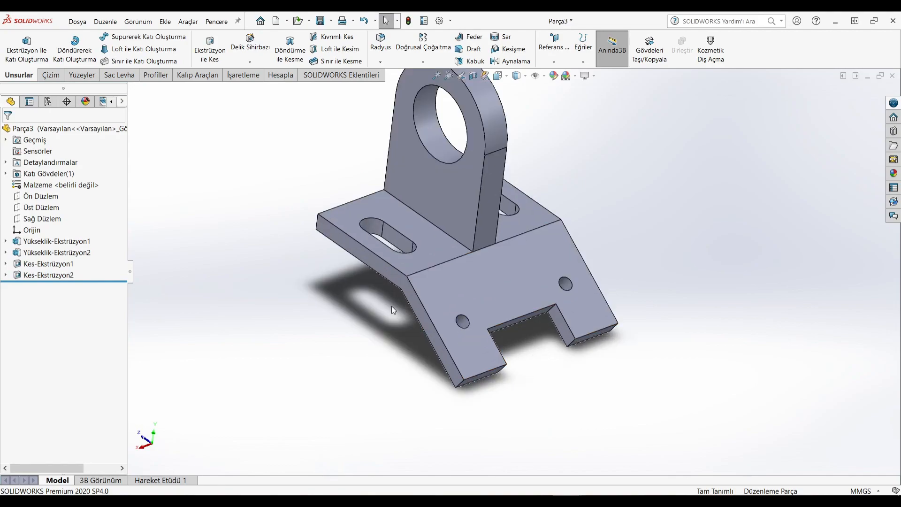
{"action": "scroll", "coordinate": [393, 309], "scroll_direction": "up", "scroll_amount": 4}
{"action": "key", "text": "space"}
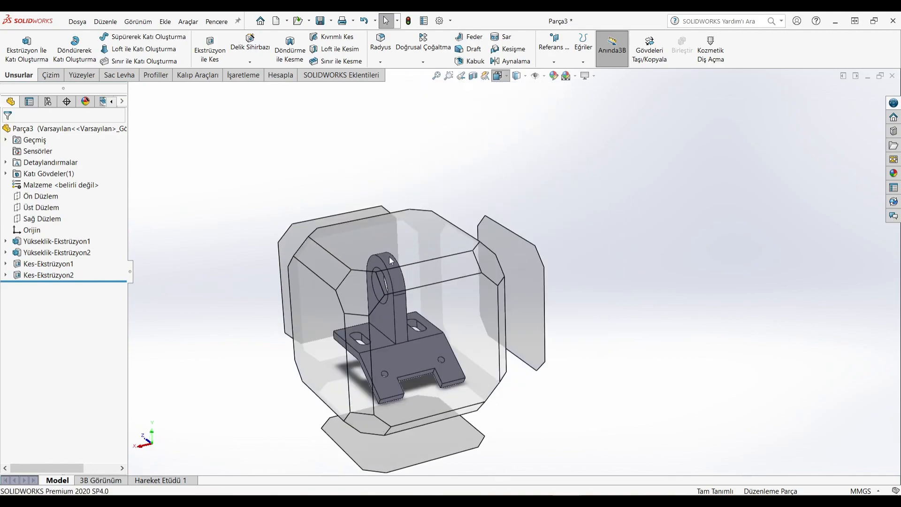
{"action": "left_click", "coordinate": [391, 254]}
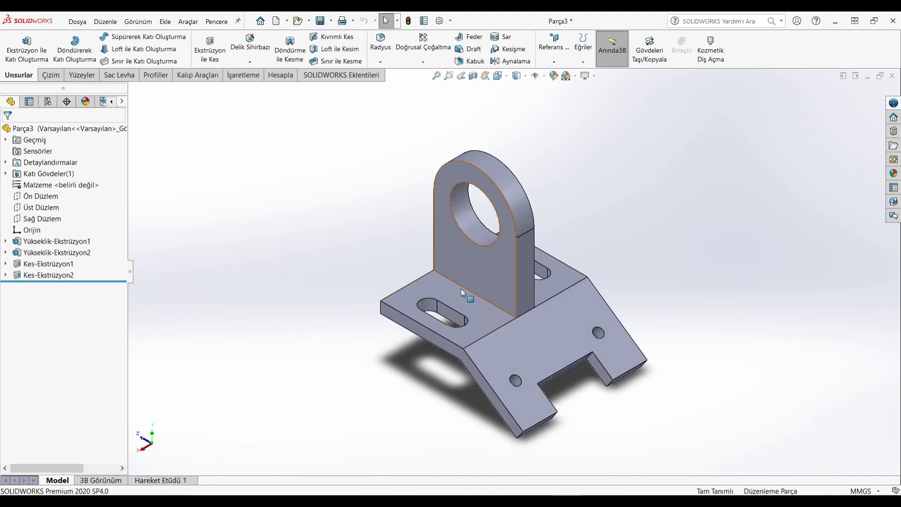
{"action": "middle_click_drag", "start_coordinate": [453, 290], "coordinate": [584, 246]}
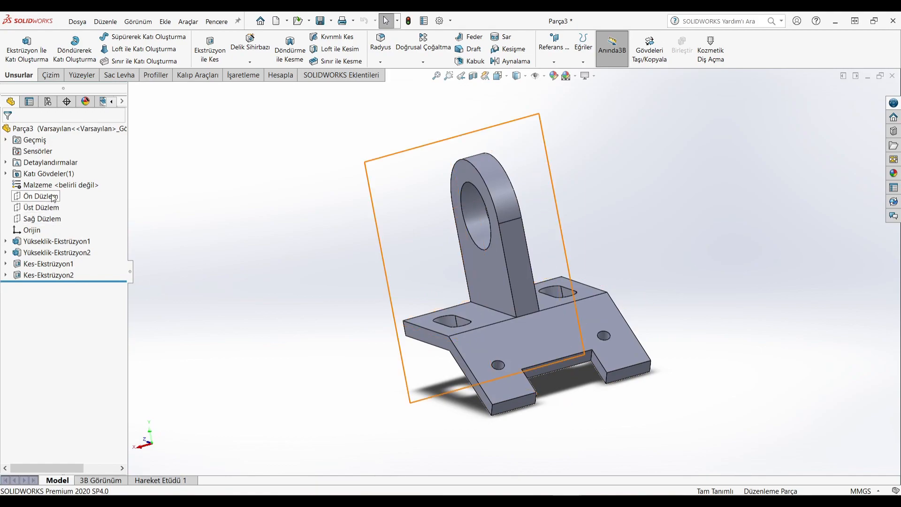
{"action": "left_click", "coordinate": [40, 196]}
{"action": "middle_click_drag", "start_coordinate": [313, 228], "coordinate": [345, 202]}
{"action": "left_click", "coordinate": [346, 201]}
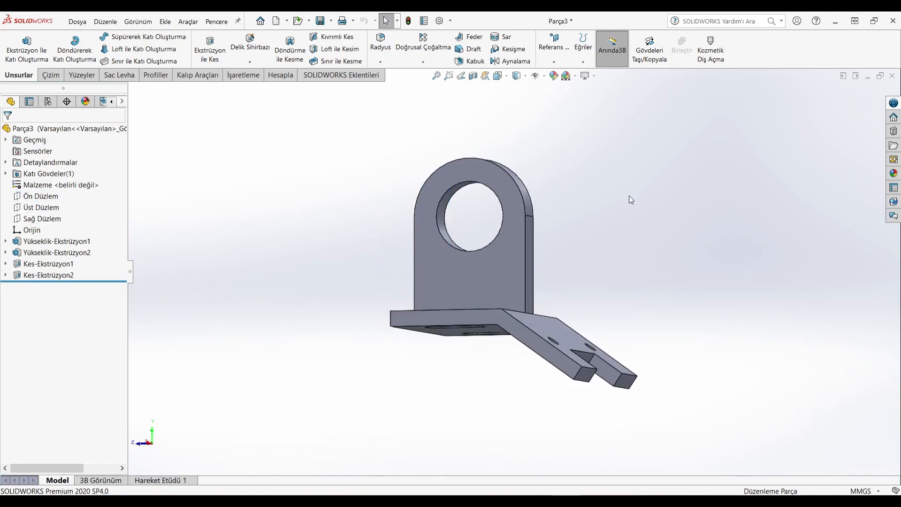
{"action": "middle_click_drag", "start_coordinate": [630, 190], "coordinate": [630, 242]}
- Create a mid-plane reference plane between the two opposite narrow side faces of the upright lug
{"action": "left_click", "coordinate": [555, 60]}
{"action": "left_click", "coordinate": [565, 74]}
{"action": "middle_click_drag", "start_coordinate": [572, 130], "coordinate": [604, 254]}
{"action": "left_click", "coordinate": [527, 249]}
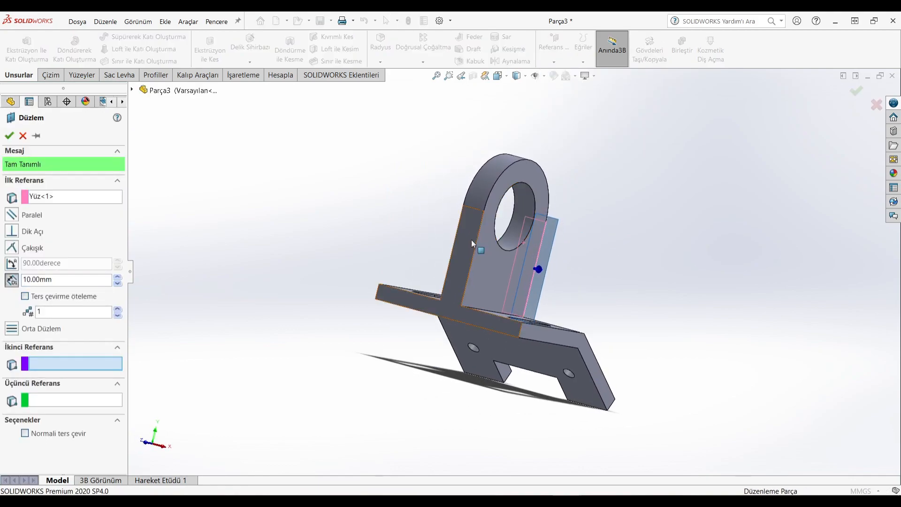
{"action": "left_click", "coordinate": [511, 281]}
{"action": "middle_click_drag", "start_coordinate": [510, 281], "coordinate": [412, 261]}
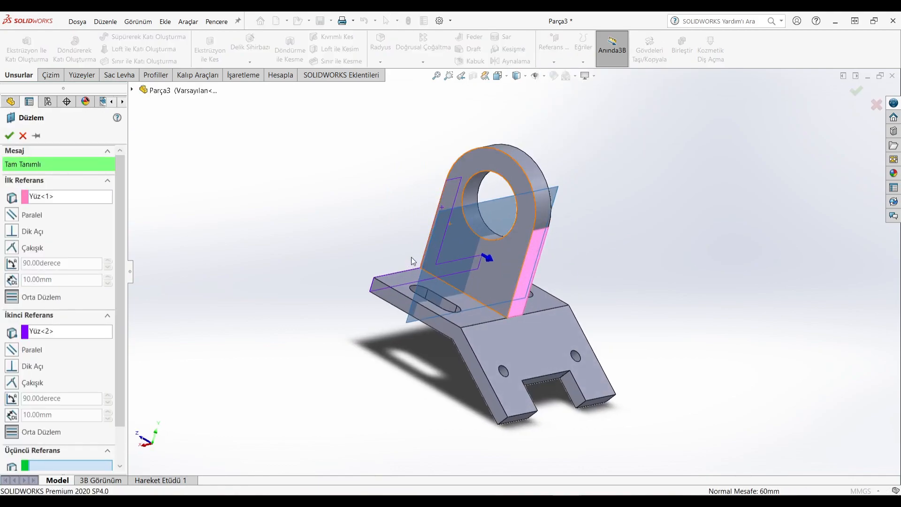
{"action": "left_click", "coordinate": [9, 136]}
{"action": "left_click", "coordinate": [360, 175]}
- Sketch a closed right triangle on the new mid-plane in the corner between lug and base, about 21 mm wide and 40 mm high
{"action": "middle_click_drag", "start_coordinate": [425, 158], "coordinate": [404, 148]}
{"action": "left_click", "coordinate": [497, 77]}
{"action": "left_click", "coordinate": [391, 271]}
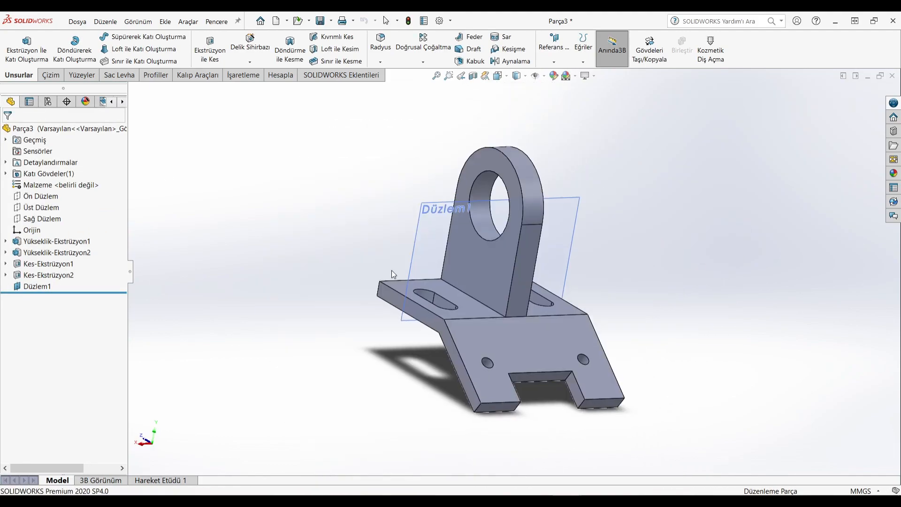
{"action": "right_click", "coordinate": [38, 287]}
{"action": "left_click", "coordinate": [70, 259]}
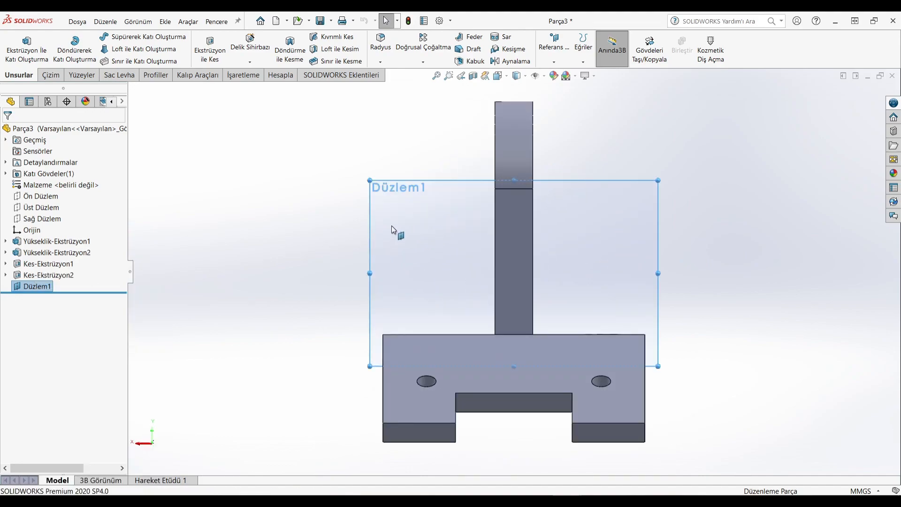
{"action": "right_click", "coordinate": [401, 215]}
{"action": "left_click", "coordinate": [417, 202]}
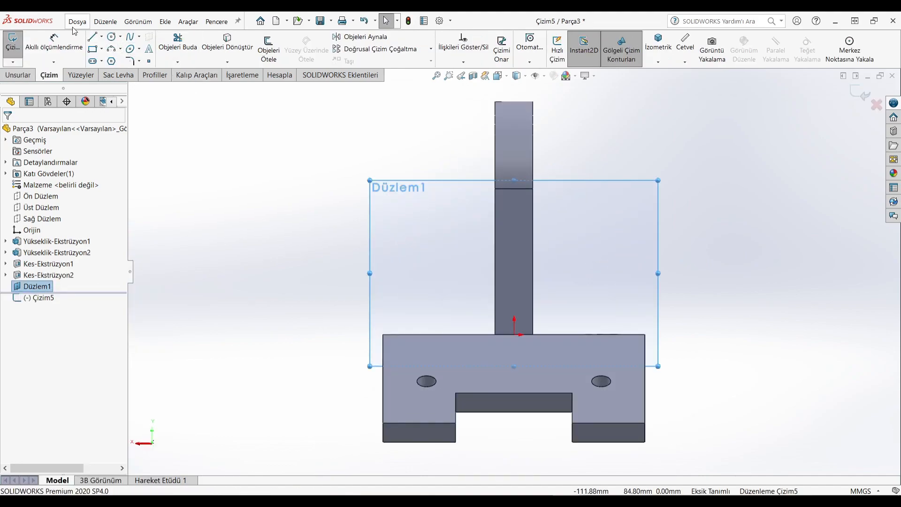
{"action": "key", "text": "l"}
{"action": "left_click", "coordinate": [495, 219]}
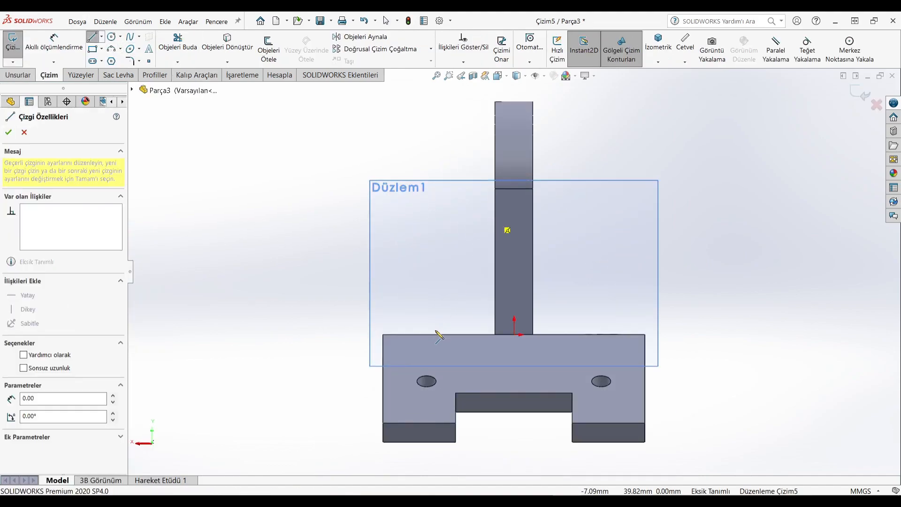
{"action": "left_click", "coordinate": [433, 333]}
{"action": "left_click", "coordinate": [495, 334]}
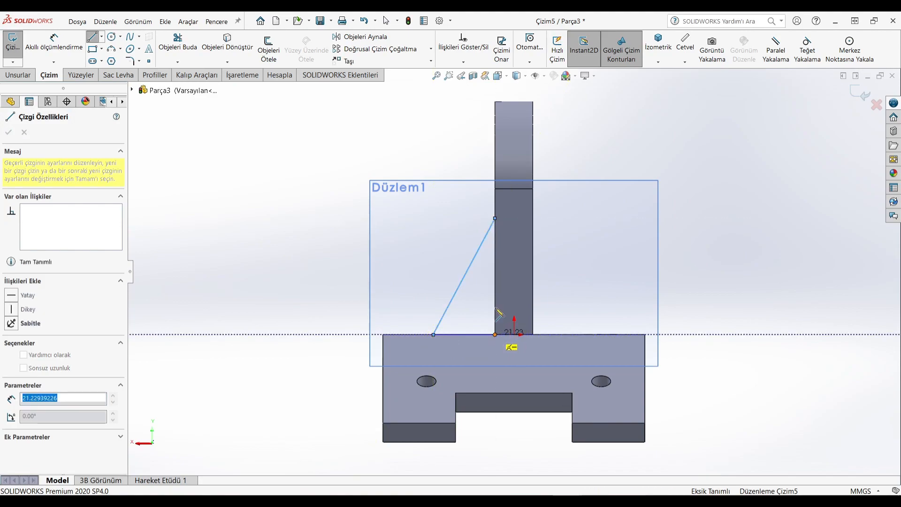
{"action": "left_click", "coordinate": [495, 218]}
- Dimension the triangle's vertical side along the lug and set its height to 22.52 mm
{"action": "key", "text": "d"}
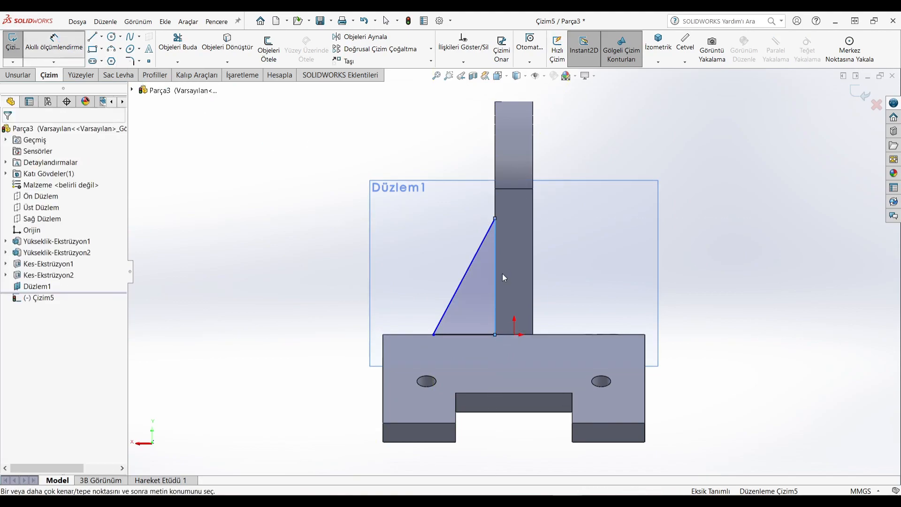
{"action": "left_click", "coordinate": [497, 287]}
{"action": "left_click", "coordinate": [522, 283]}
{"action": "type", "text": "25,5"}
{"action": "type", "text": "2"}
{"action": "key", "text": "BackSpace"}
{"action": "key", "text": "BackSpace"}
{"action": "key", "text": "BackSpace"}
{"action": "key", "text": "BackSpace"}
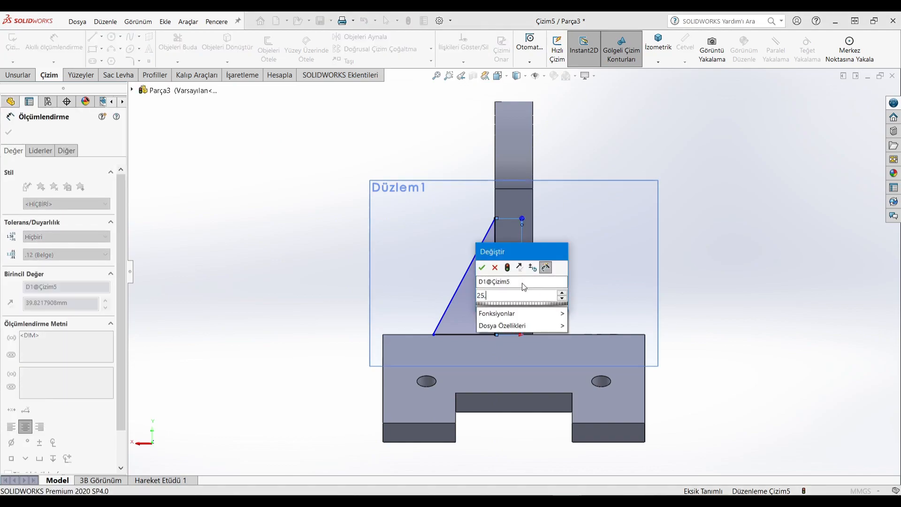
{"action": "type", "text": "2,52"}
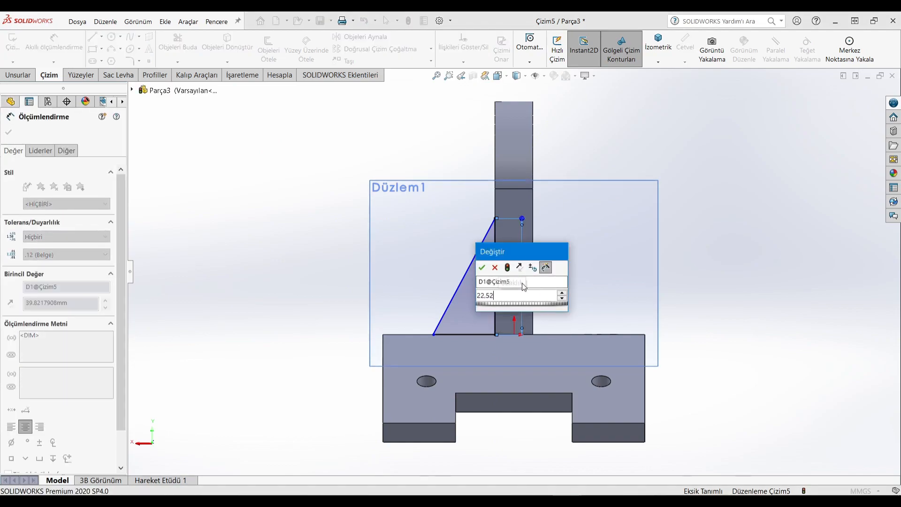
{"action": "key", "text": "Return"}
- Dimension the triangle's horizontal side along the base and set its width to 13 mm
{"action": "left_click", "coordinate": [469, 334]}
{"action": "left_click", "coordinate": [479, 258]}
{"action": "type", "text": "13"}
{"action": "key", "text": "Return"}
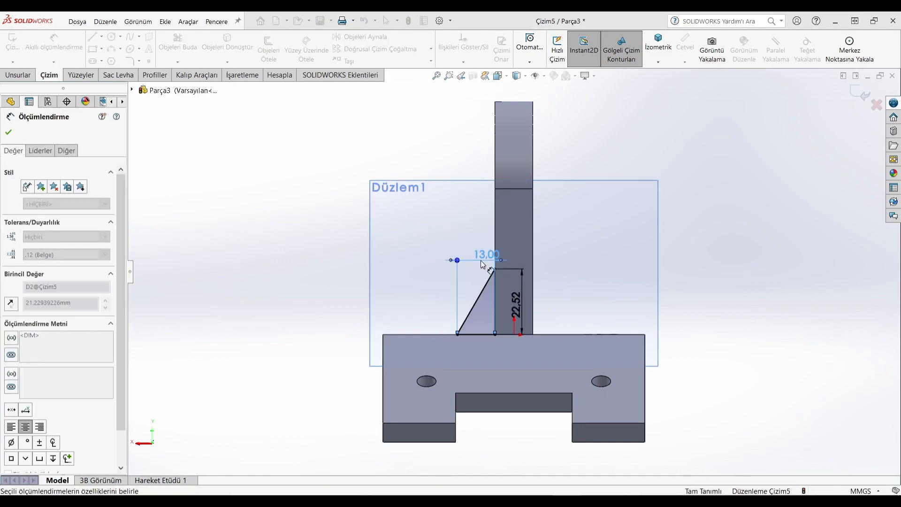
- Sketch a vertical centerline from the origin downward through the middle of the bracket
{"action": "left_click", "coordinate": [204, 124]}
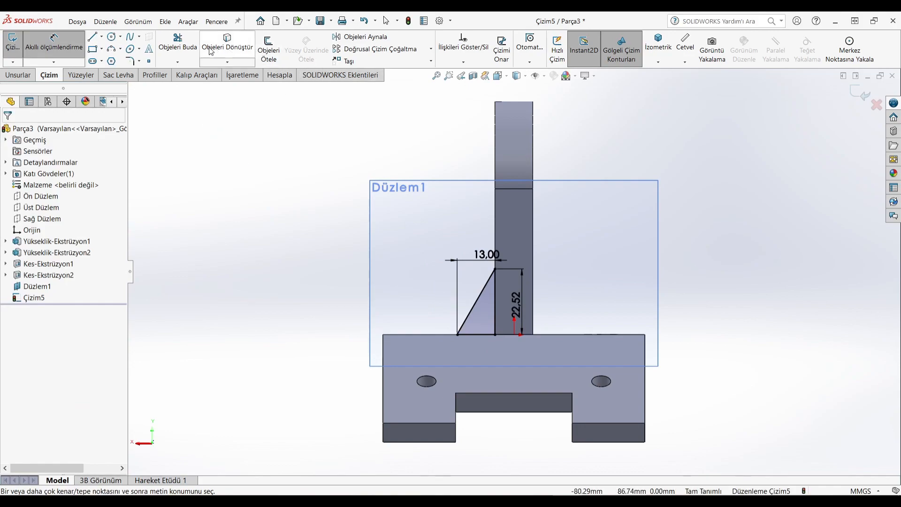
{"action": "left_click", "coordinate": [102, 36]}
{"action": "left_click", "coordinate": [122, 58]}
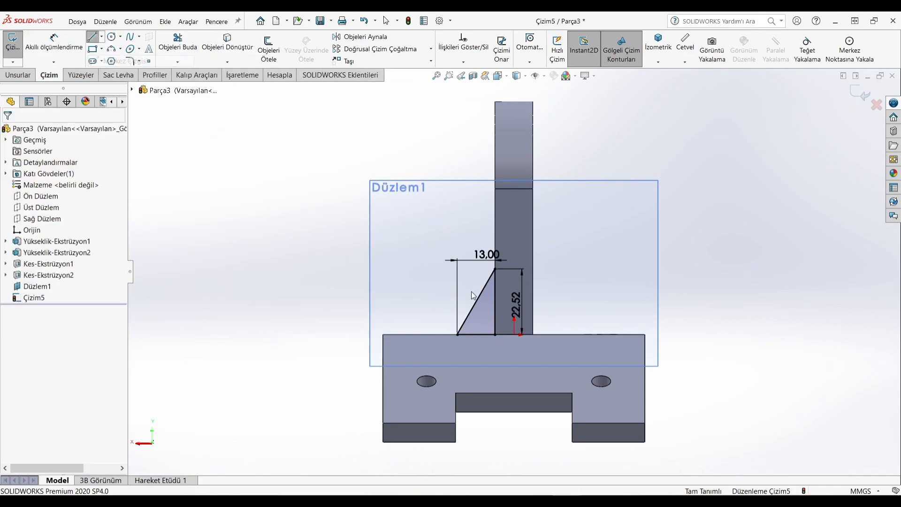
{"action": "left_click", "coordinate": [514, 335]}
{"action": "left_click", "coordinate": [514, 423]}
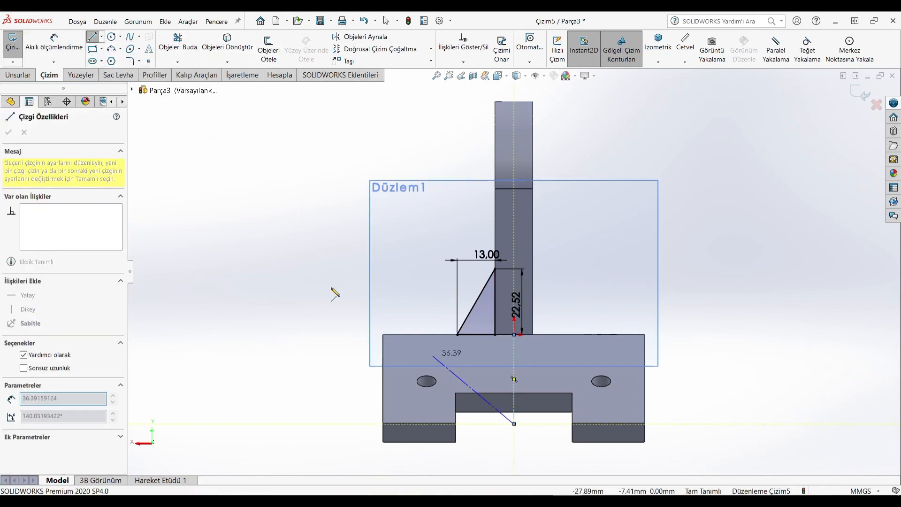
{"action": "right_click", "coordinate": [283, 230]}
{"action": "left_click", "coordinate": [285, 240]}
- Mirror the triangle's three lines about the vertical centerline, keeping the original triangle
{"action": "left_click", "coordinate": [355, 39]}
{"action": "left_click", "coordinate": [481, 313]}
{"action": "left_click", "coordinate": [108, 290]}
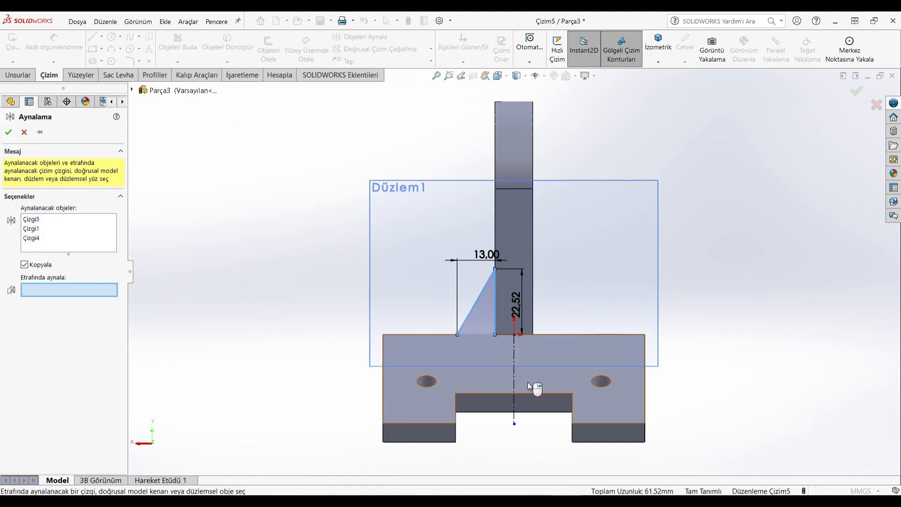
{"action": "left_click", "coordinate": [514, 387]}
{"action": "left_click", "coordinate": [9, 132]}
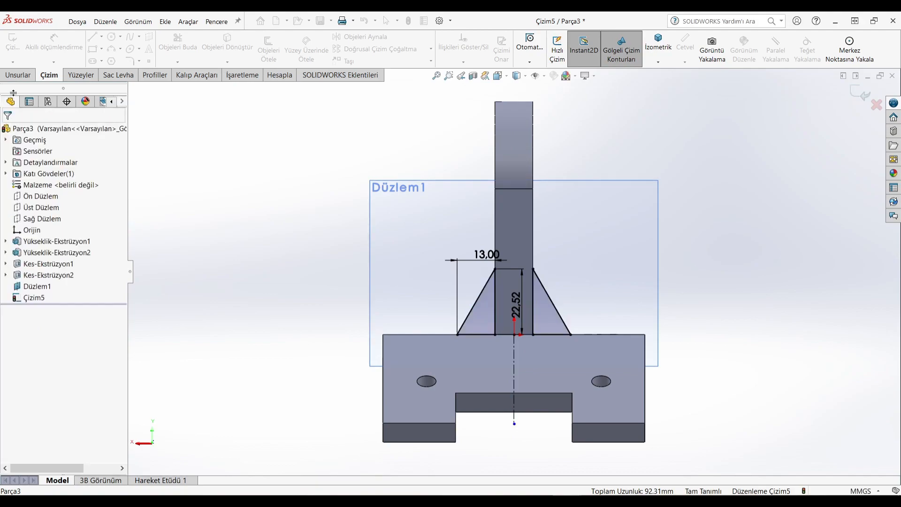
- Extrude both rib triangles 6 mm with the mid-plane end condition, and hide the reference plane
{"action": "left_click", "coordinate": [18, 75]}
{"action": "left_click", "coordinate": [27, 47]}
{"action": "left_click", "coordinate": [69, 195]}
{"action": "left_click", "coordinate": [48, 257]}
{"action": "type", "text": "6"}
{"action": "key", "text": "Return"}
{"action": "middle_click_drag", "start_coordinate": [337, 295], "coordinate": [388, 324]}
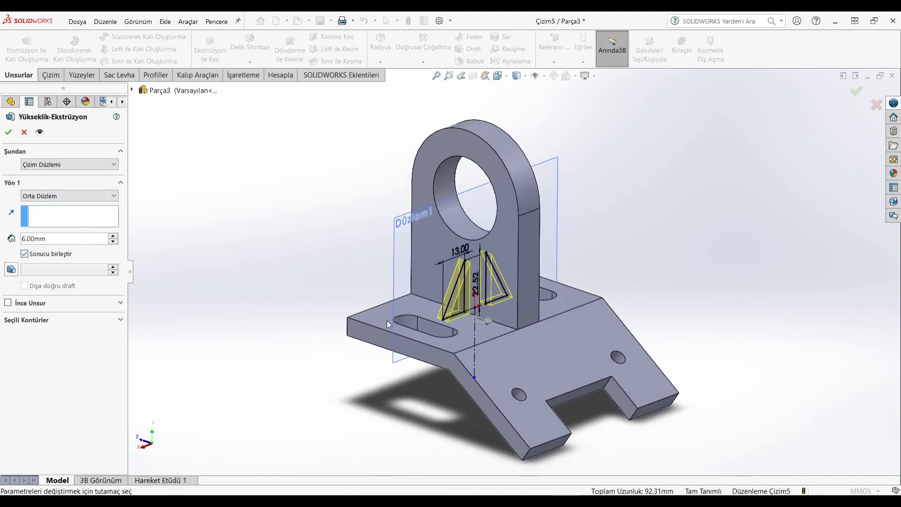
{"action": "right_click", "coordinate": [399, 238]}
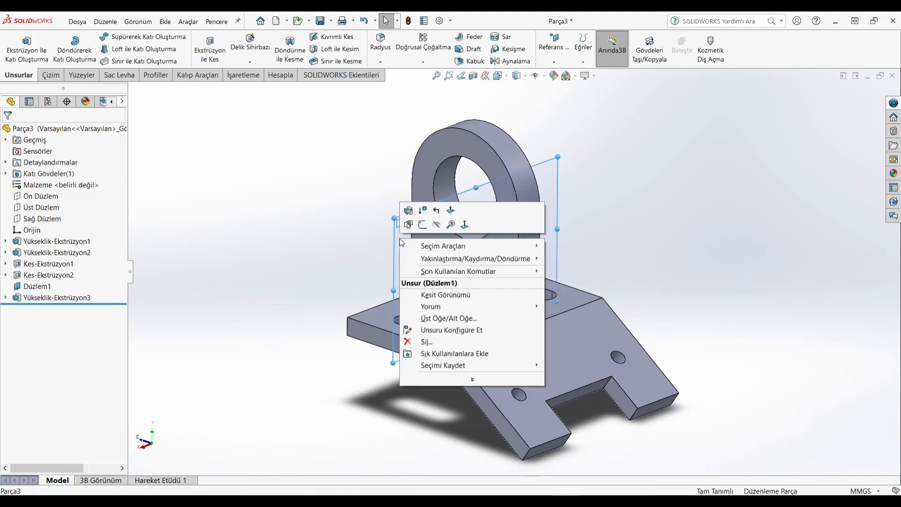
{"action": "left_click", "coordinate": [437, 225]}
- Chamfer the upper edges of both holes in the sloped plate by 3 mm at 45 degrees
{"action": "scroll", "coordinate": [360, 249], "scroll_direction": "up", "scroll_amount": 3}
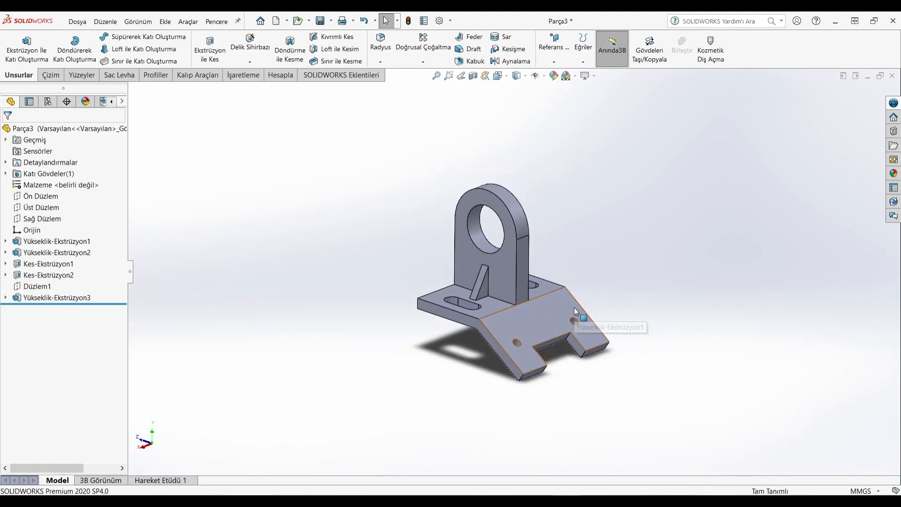
{"action": "scroll", "coordinate": [575, 308], "scroll_direction": "up", "scroll_amount": 1}
{"action": "scroll", "coordinate": [546, 211], "scroll_direction": "down", "scroll_amount": 1}
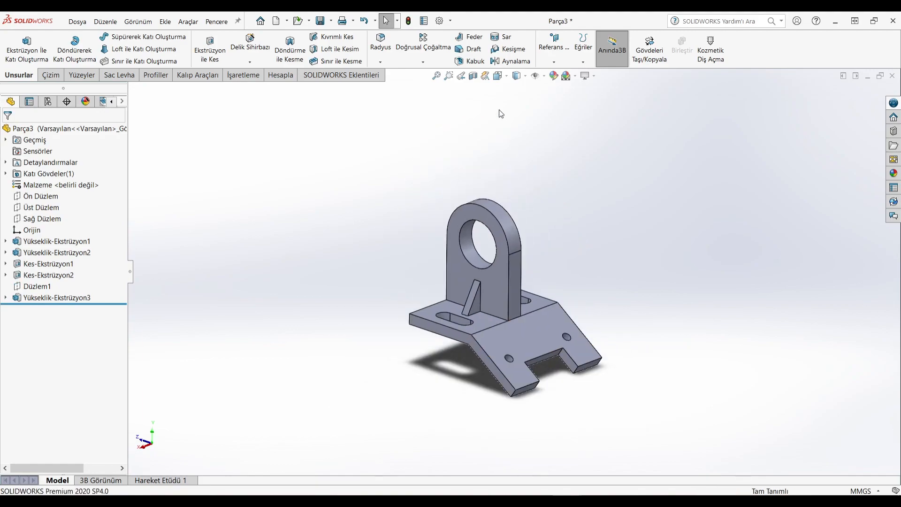
{"action": "left_click", "coordinate": [498, 76]}
{"action": "left_click", "coordinate": [398, 279]}
{"action": "left_click", "coordinate": [379, 61]}
{"action": "left_click", "coordinate": [389, 89]}
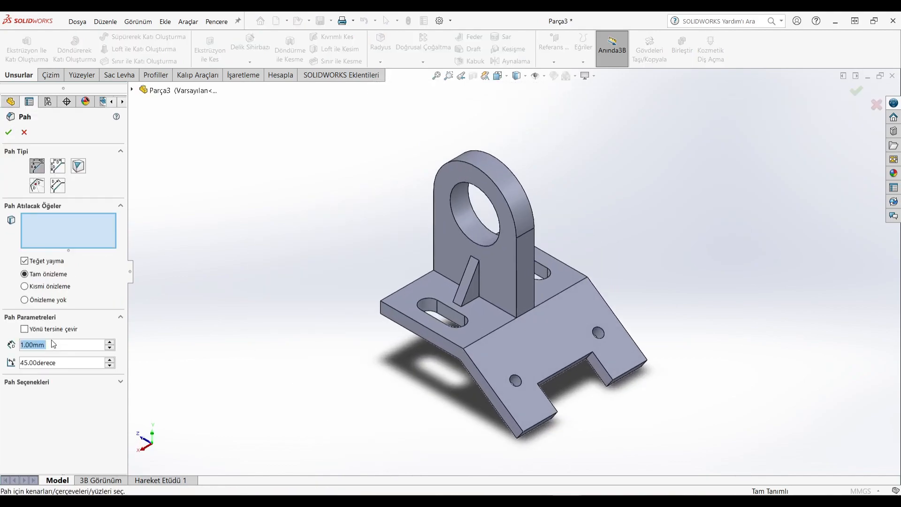
{"action": "type", "text": "3"}
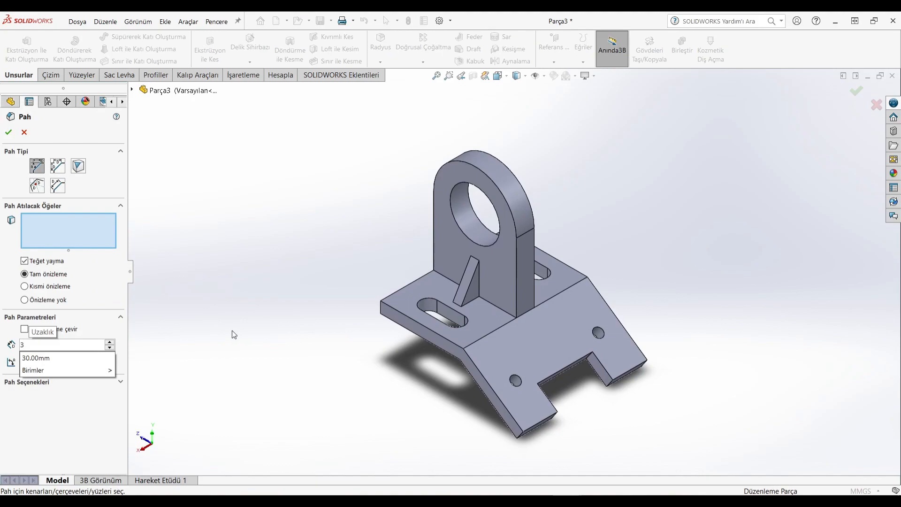
{"action": "scroll", "coordinate": [599, 331], "scroll_direction": "down", "scroll_amount": 2}
{"action": "left_click", "coordinate": [595, 319]}
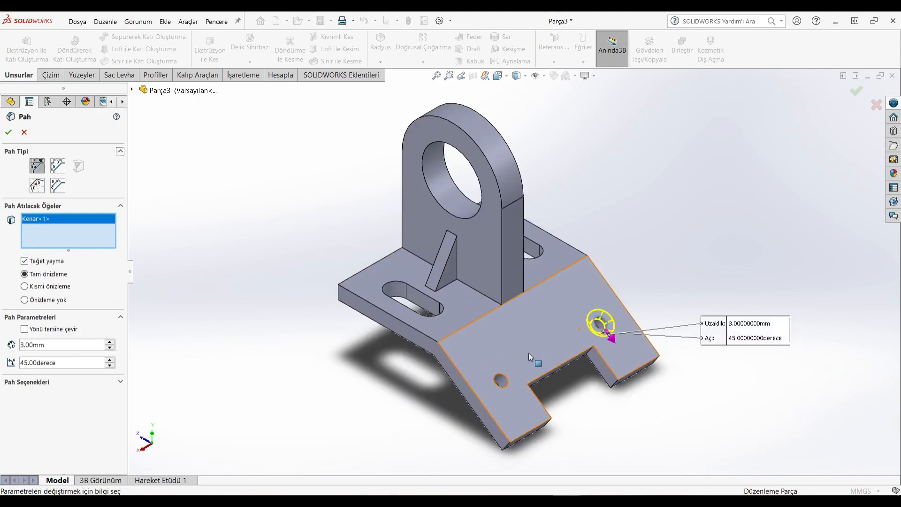
{"action": "left_click", "coordinate": [501, 379]}
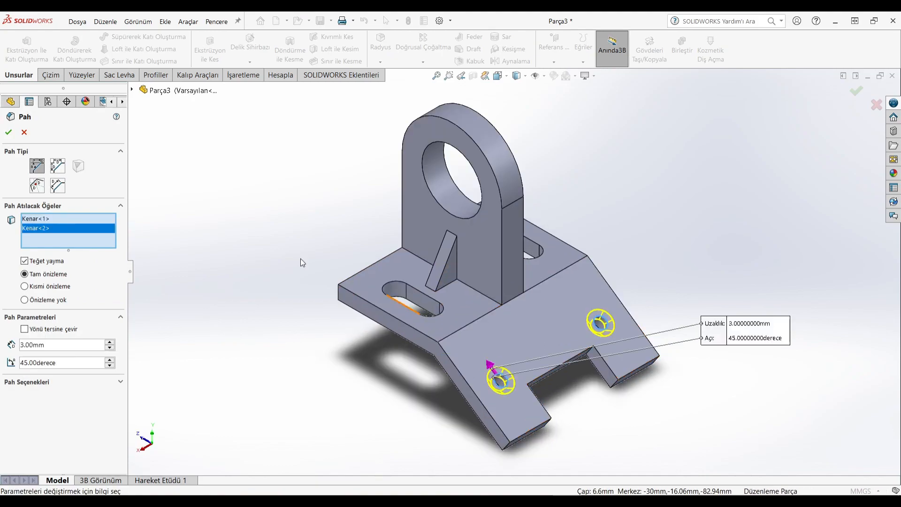
{"action": "left_click", "coordinate": [8, 132]}
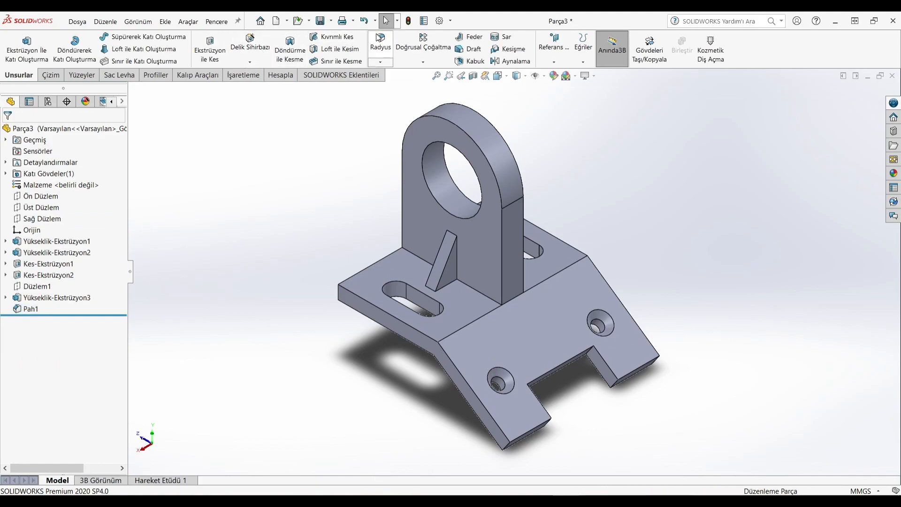
- Set up a fillet with a 7 mm radius and choose both end corner edges of the sloped plate's near tab
{"action": "left_click", "coordinate": [379, 39]}
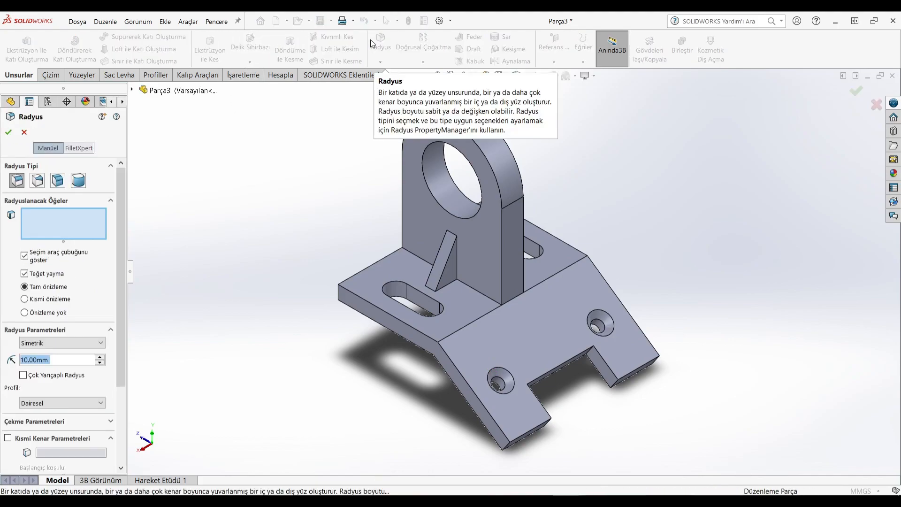
{"action": "type", "text": "7"}
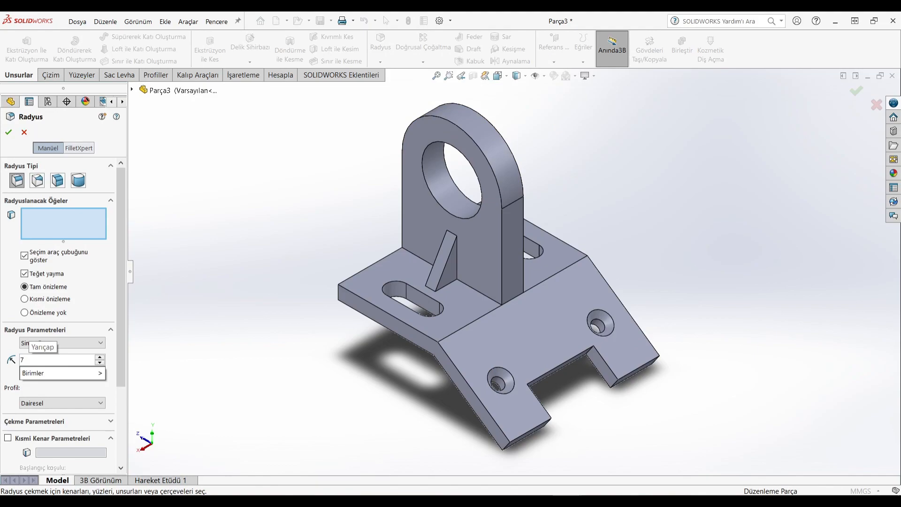
{"action": "left_click", "coordinate": [511, 444]}
{"action": "middle_click_drag", "start_coordinate": [583, 411], "coordinate": [545, 420]}
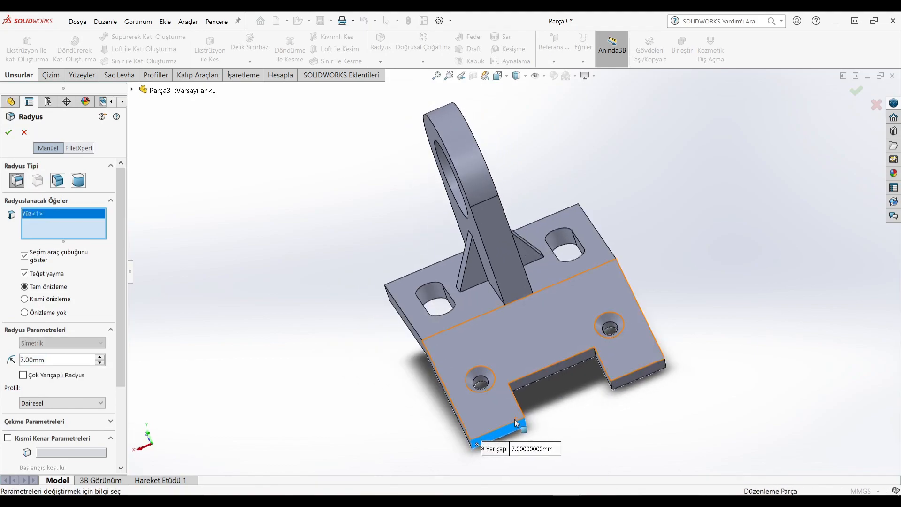
{"action": "left_click", "coordinate": [503, 434]}
{"action": "left_click", "coordinate": [471, 443]}
{"action": "scroll", "coordinate": [492, 420], "scroll_direction": "down", "scroll_amount": 5}
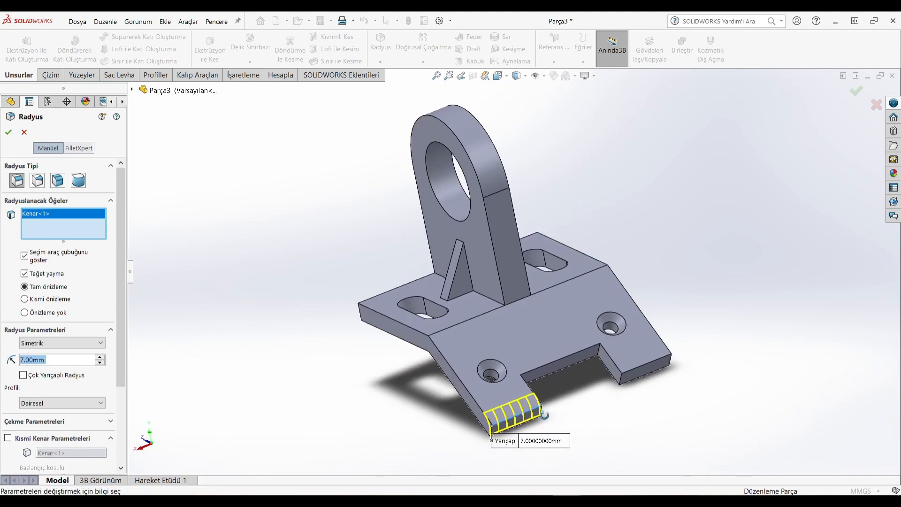
{"action": "left_click", "coordinate": [490, 387]}
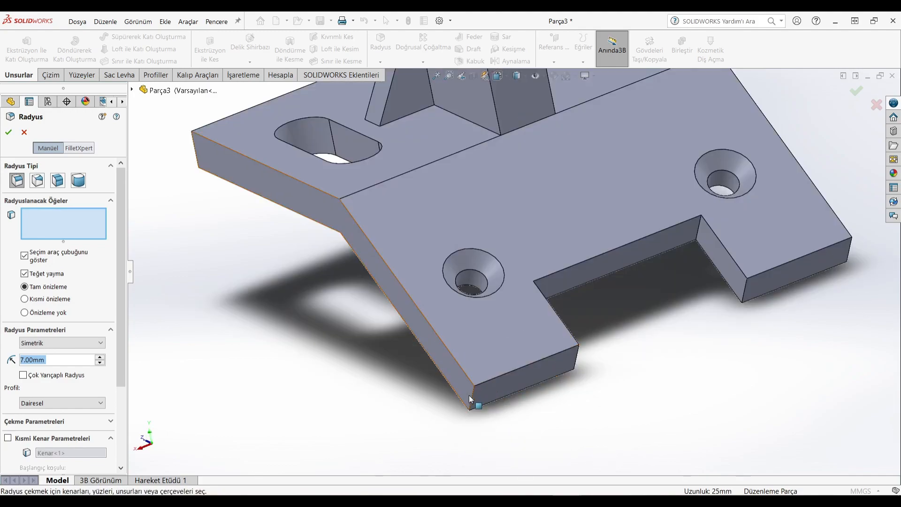
{"action": "left_click", "coordinate": [470, 399]}
{"action": "left_click", "coordinate": [576, 356]}
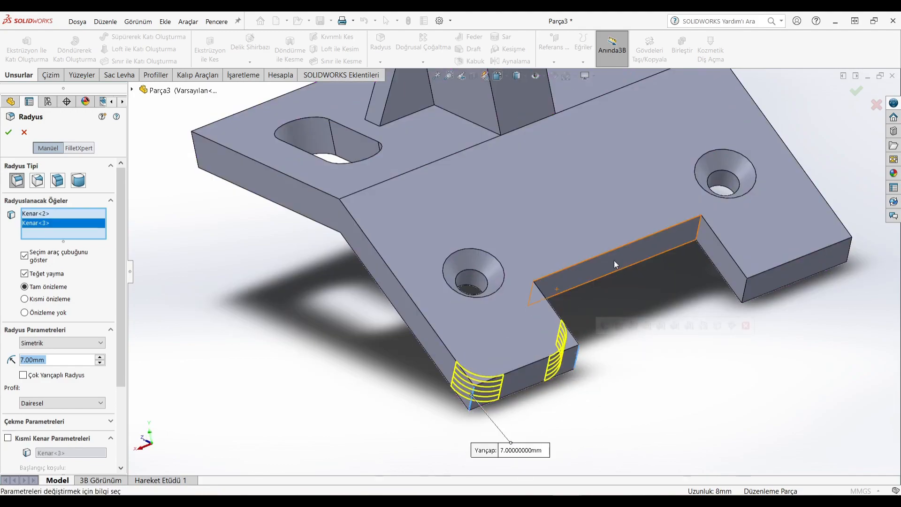
- Add both inner notch corners and the far tab's two end corner edges to the 7 mm fillet and apply it
{"action": "left_click", "coordinate": [696, 238]}
{"action": "middle_click_drag", "start_coordinate": [689, 251], "coordinate": [591, 300]}
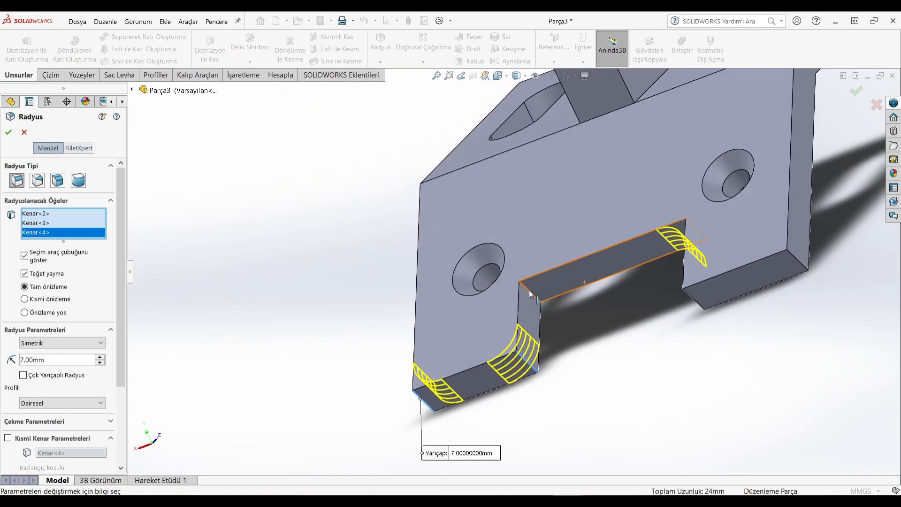
{"action": "left_click", "coordinate": [530, 291]}
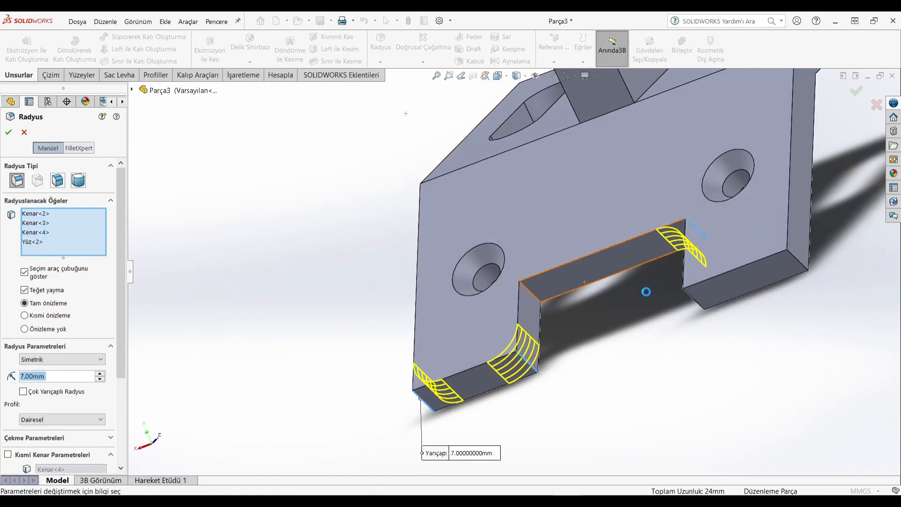
{"action": "left_click", "coordinate": [534, 316]}
{"action": "left_click", "coordinate": [537, 298]}
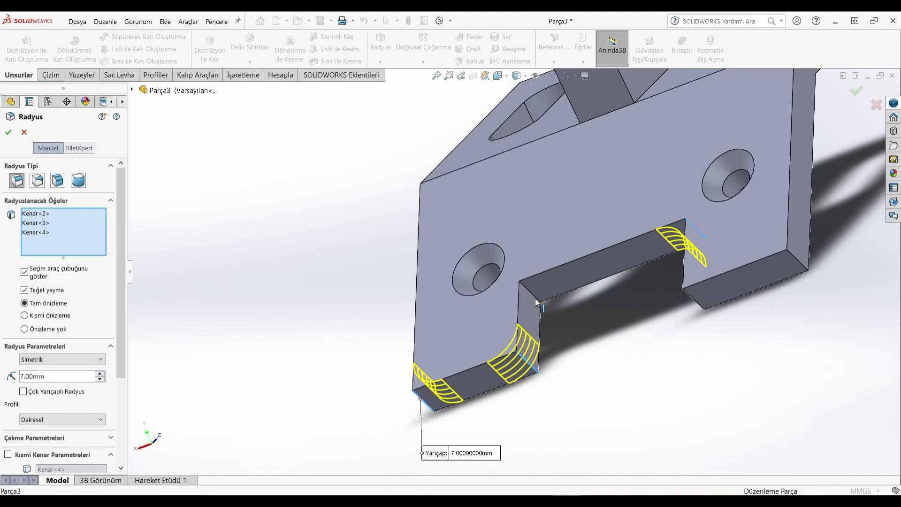
{"action": "left_click", "coordinate": [689, 296]}
{"action": "left_click", "coordinate": [796, 261]}
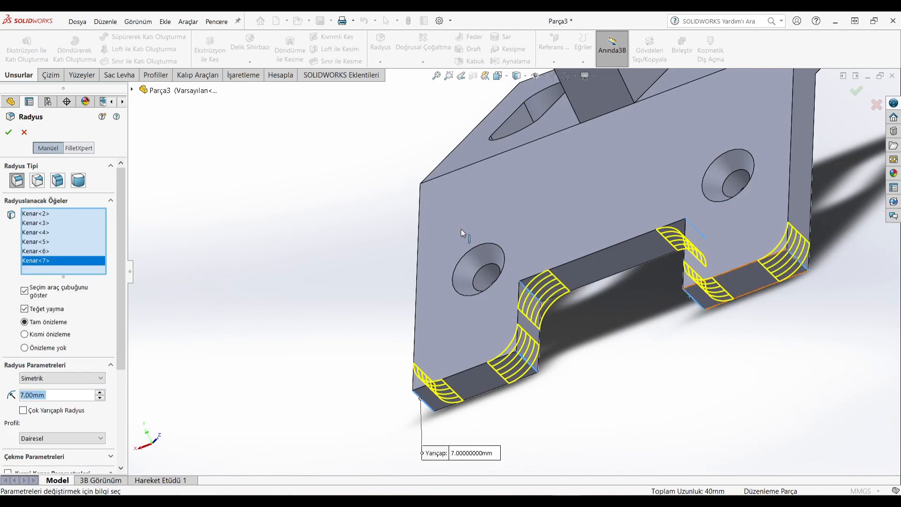
{"action": "left_click", "coordinate": [8, 132]}
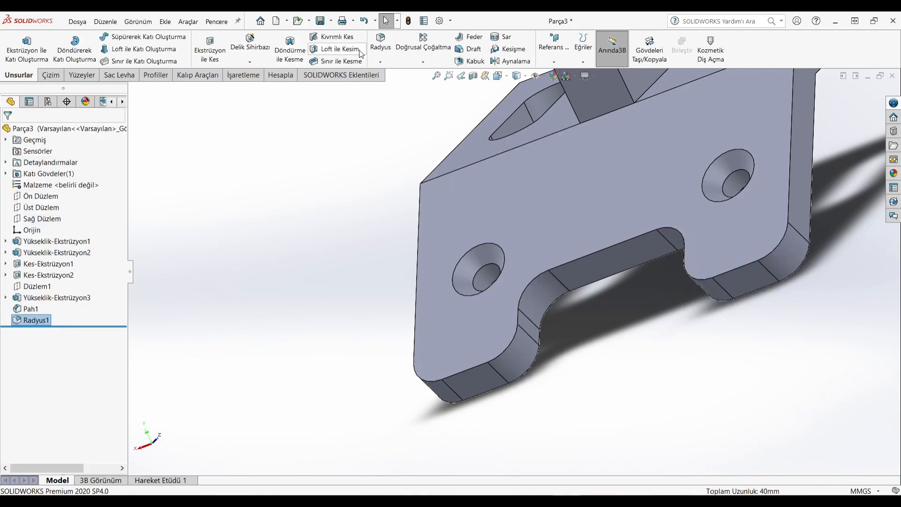
- Fillet the two vertical corner edges at the slotted base's rear with a 10 mm radius, and show the part in isometric view
{"action": "left_click", "coordinate": [379, 44]}
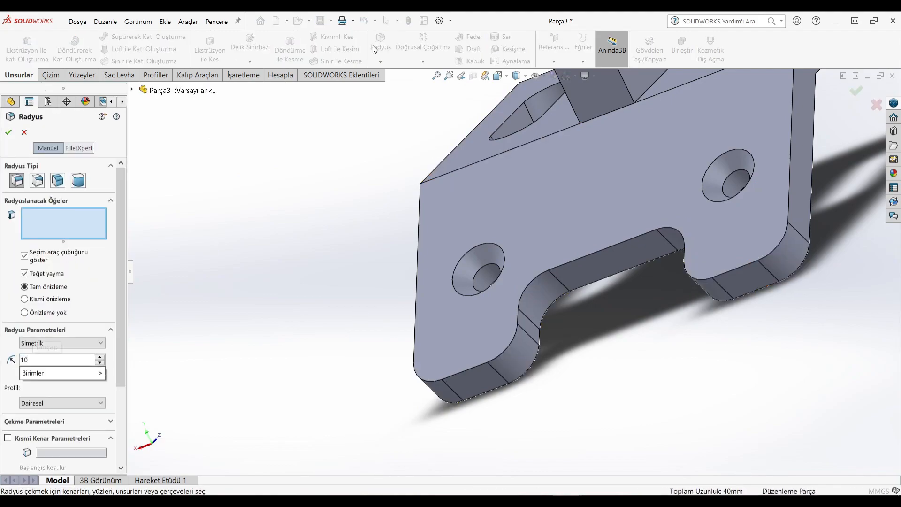
{"action": "scroll", "coordinate": [366, 203], "scroll_direction": "up", "scroll_amount": 5}
{"action": "middle_click_drag", "start_coordinate": [366, 203], "coordinate": [422, 241]}
{"action": "scroll", "coordinate": [421, 239], "scroll_direction": "down", "scroll_amount": 2}
{"action": "left_click", "coordinate": [415, 231]}
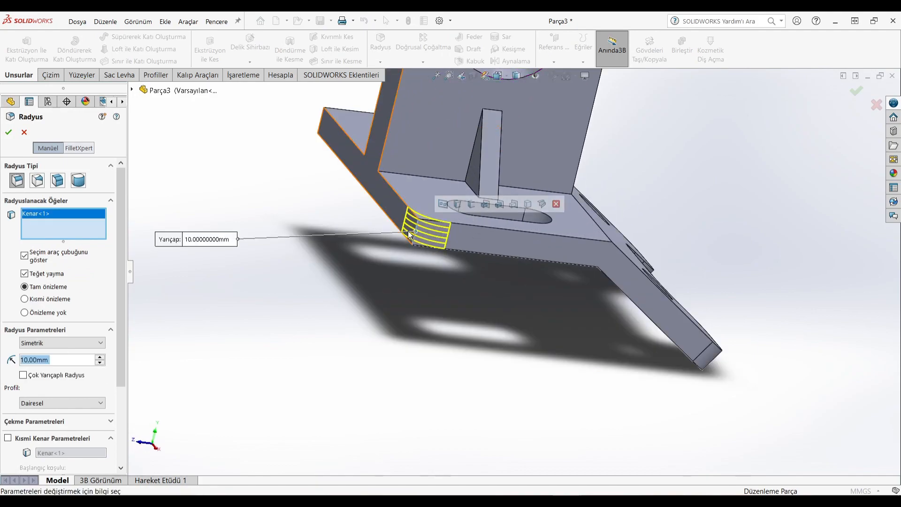
{"action": "left_click", "coordinate": [319, 125]}
{"action": "scroll", "coordinate": [345, 188], "scroll_direction": "up", "scroll_amount": 5}
{"action": "middle_click_drag", "start_coordinate": [347, 188], "coordinate": [493, 211]}
{"action": "left_click", "coordinate": [9, 132]}
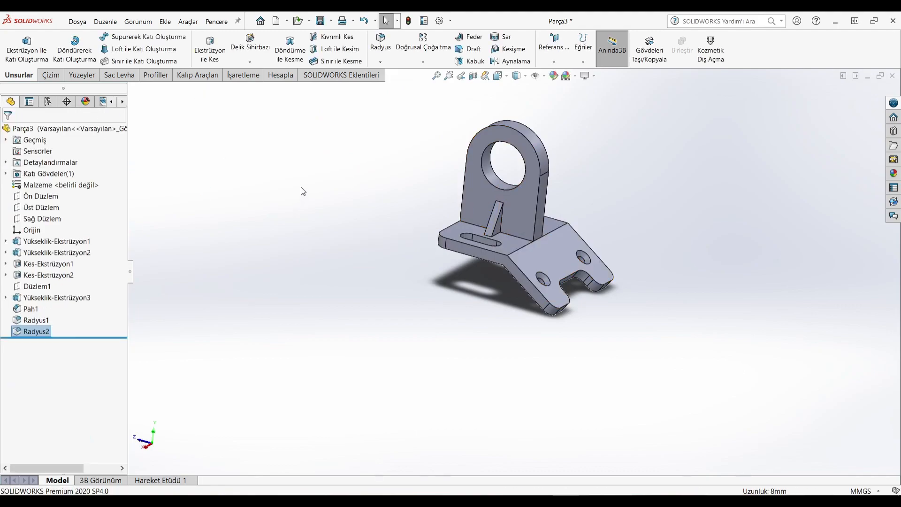
{"action": "left_click", "coordinate": [499, 77]}
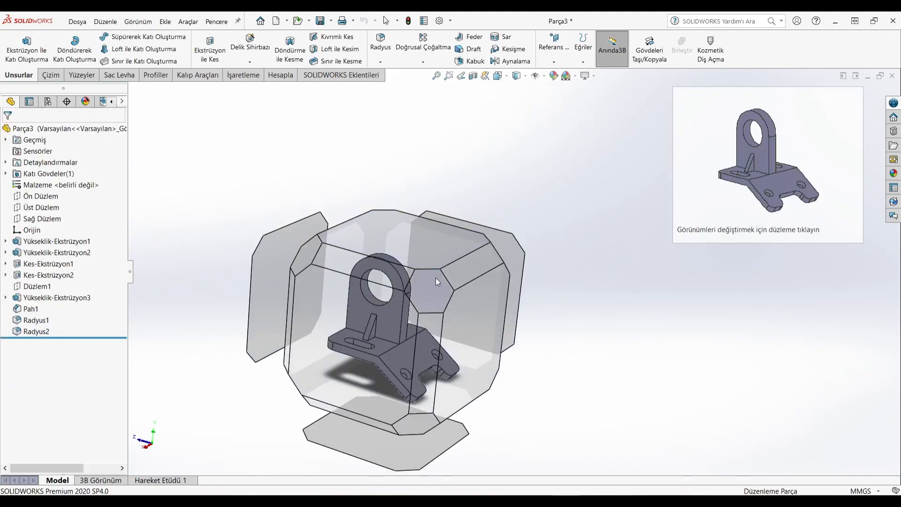
{"action": "left_click", "coordinate": [435, 278]}
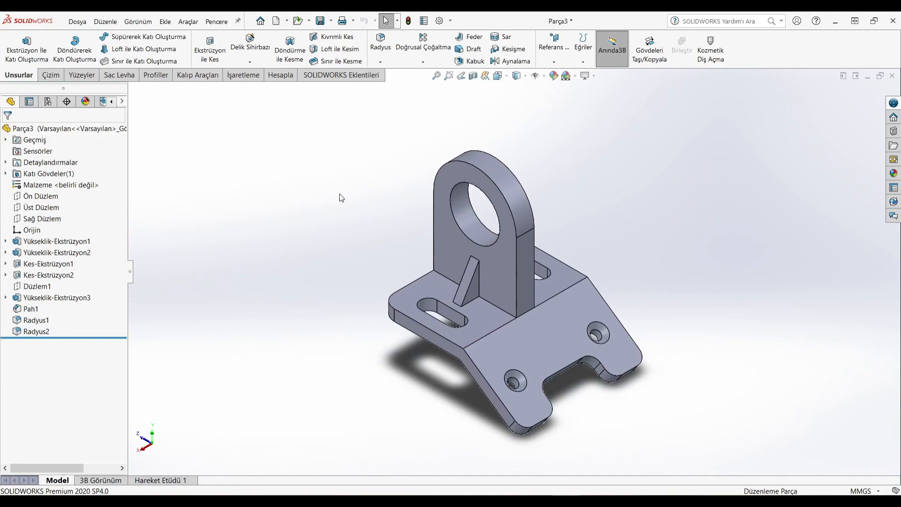